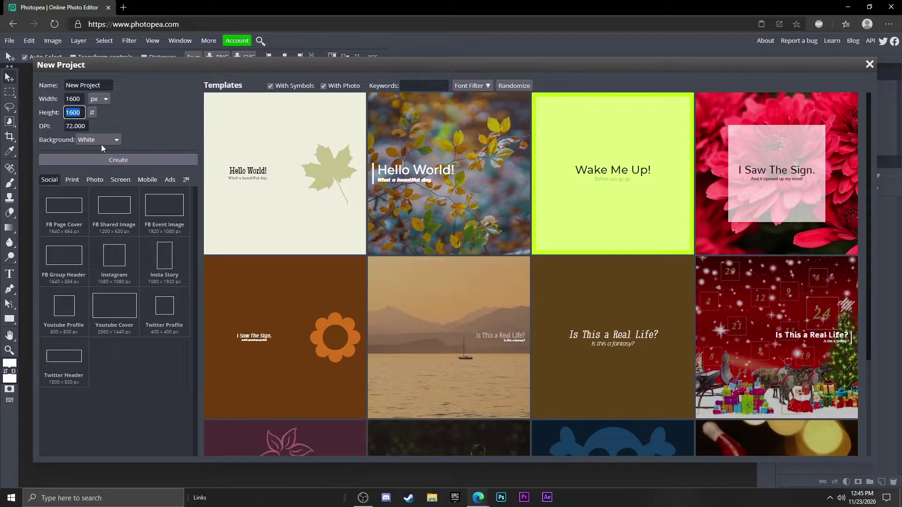
Create a new 1600 × 1600 px project named "cover" with a white background.
left_click(92, 85)
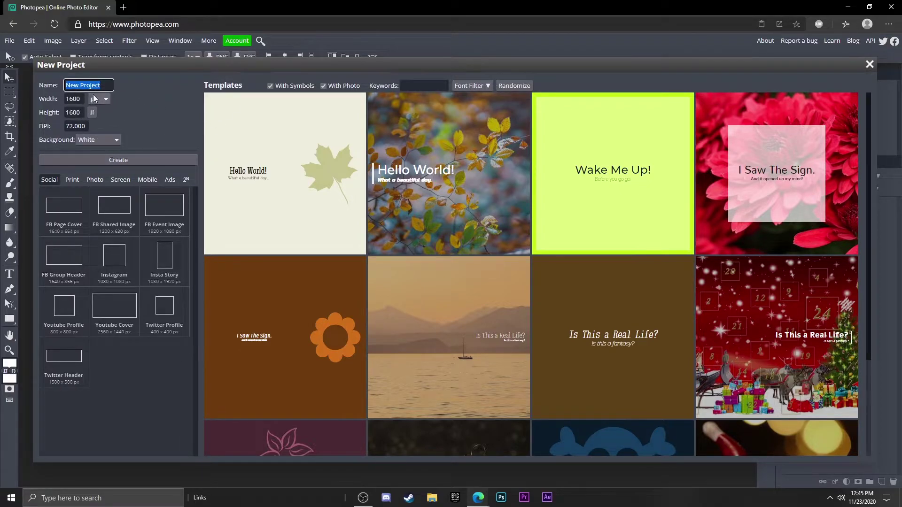
type("cover")
left_click(114, 160)
Draw a large red circle with the Ellipse tool and centre it on the canvas.
right_click(9, 319)
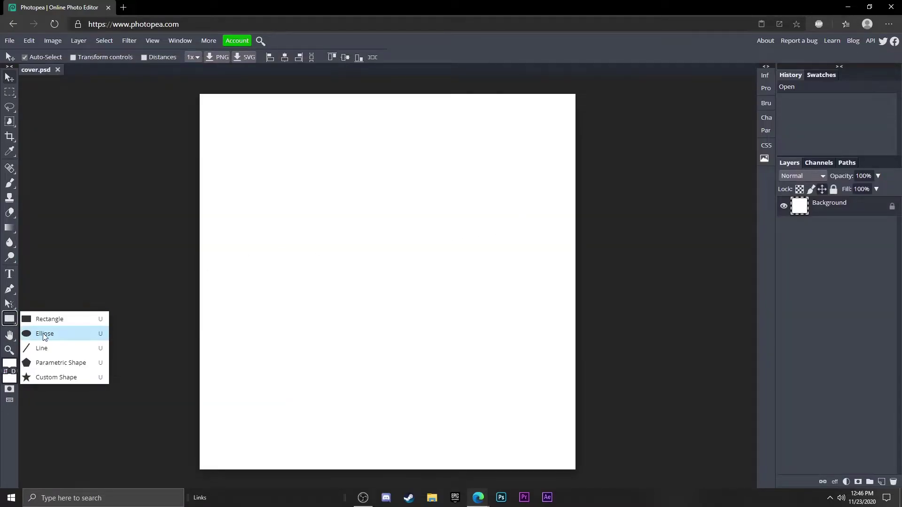
left_click(44, 332)
right_click(9, 319)
left_click(52, 332)
left_click_drag(226, 151, 544, 410)
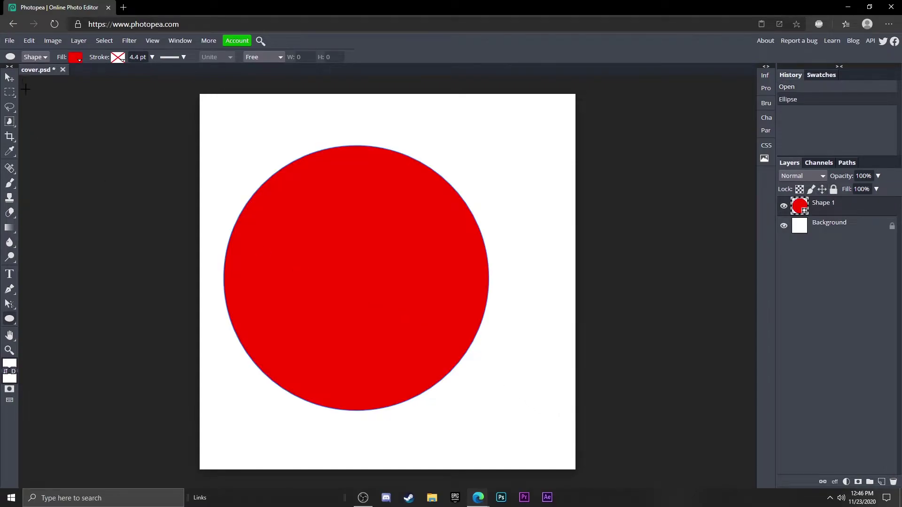
key("v")
left_click_drag(356, 256, 388, 267)
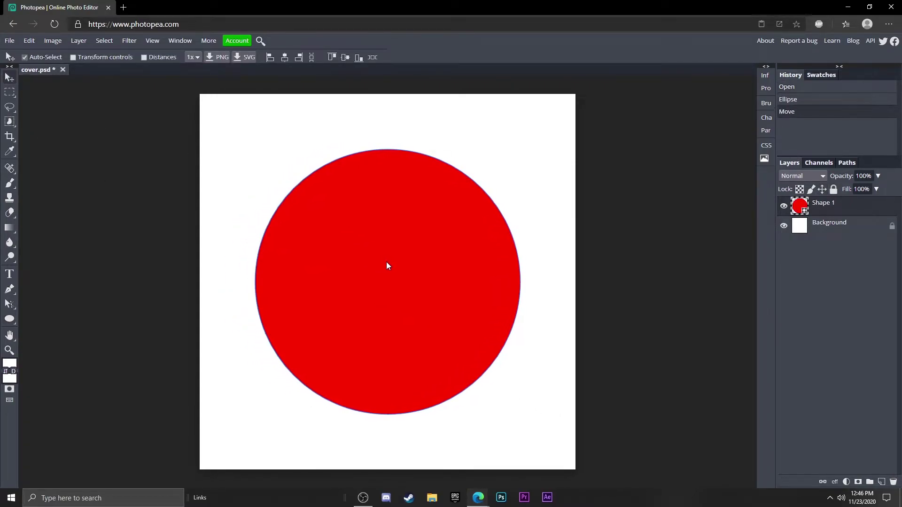
Add a Gradient Overlay to the circle's layer and set the gradient's black stop to pinkish red ff0047.
double_click(868, 214)
left_click(85, 243)
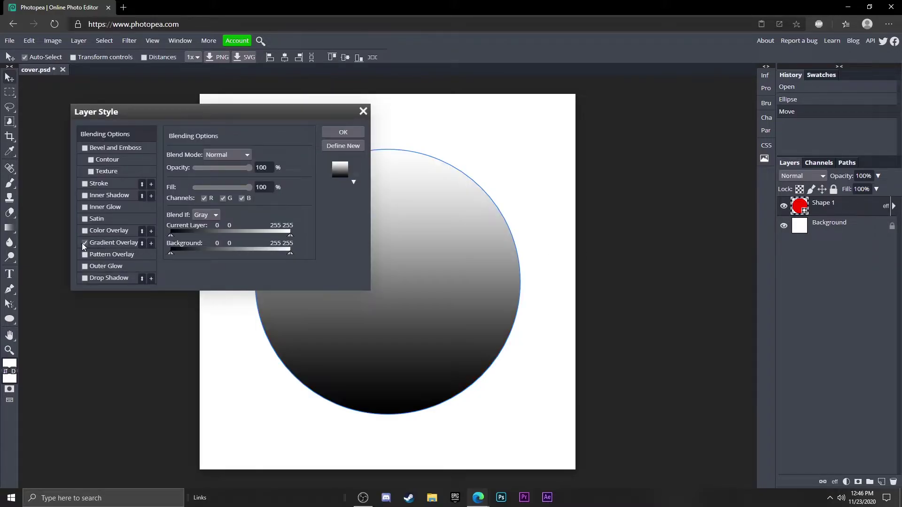
left_click_drag(153, 111, 630, 140)
left_click(587, 272)
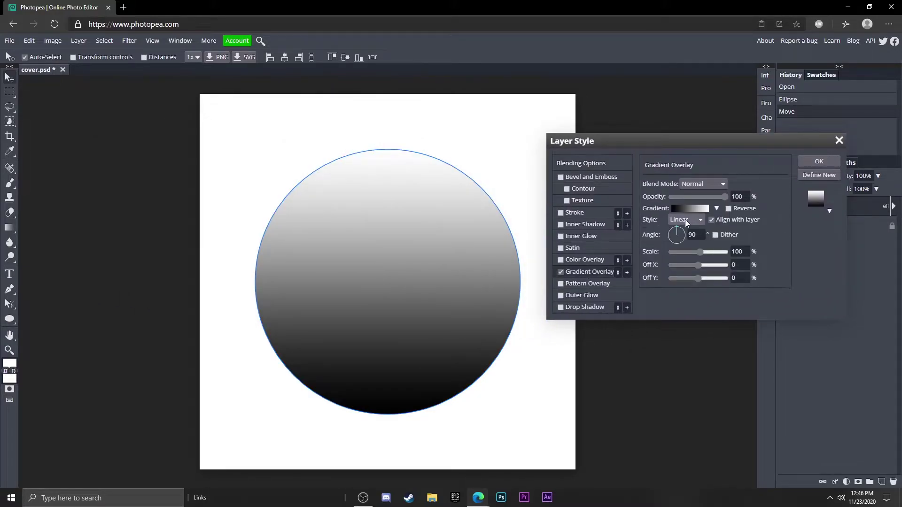
left_click(682, 208)
double_click(154, 282)
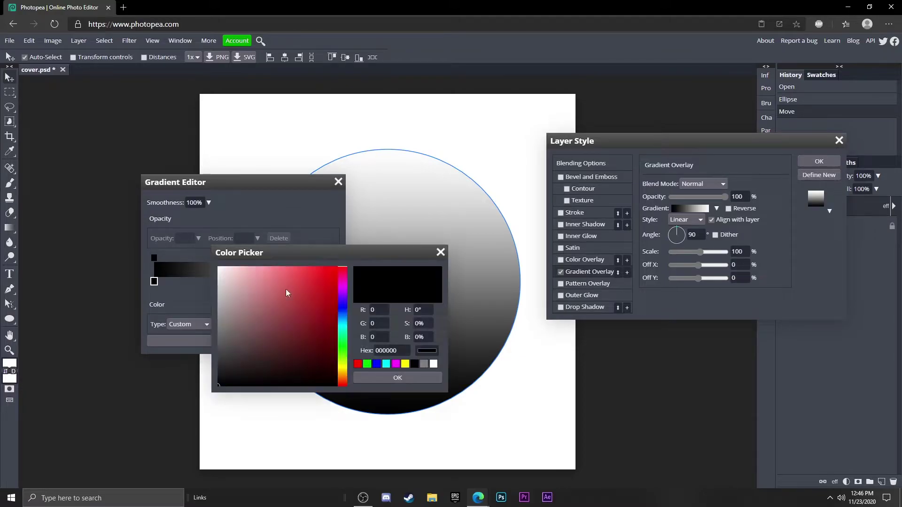
left_click_drag(341, 374, 341, 382)
mouse_move(319, 287)
left_mouse_down()
mouse_move(337, 267)
mouse_move(343, 280)
mouse_move(342, 272)
left_mouse_up()
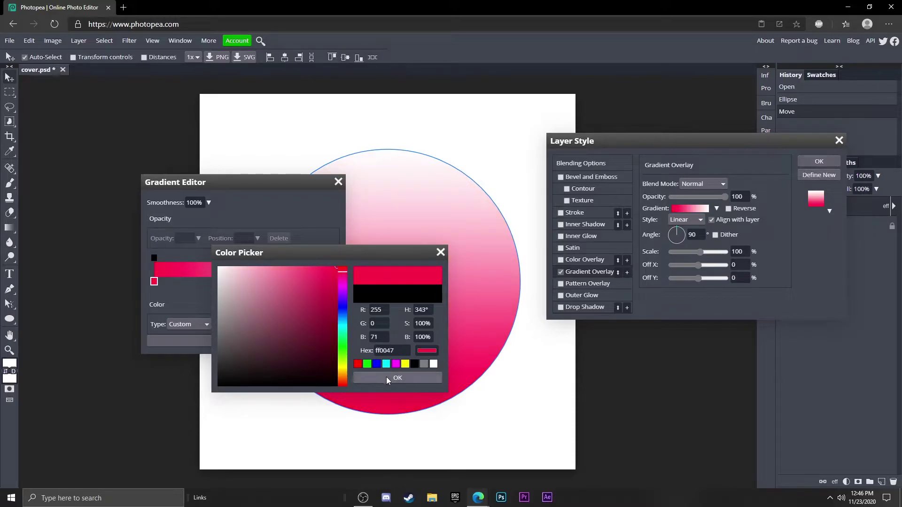
left_click(386, 377)
Change the gradient's white end stop to a bright yellow and accept the edited gradient.
left_click(333, 282)
left_click(226, 324)
left_click(345, 370)
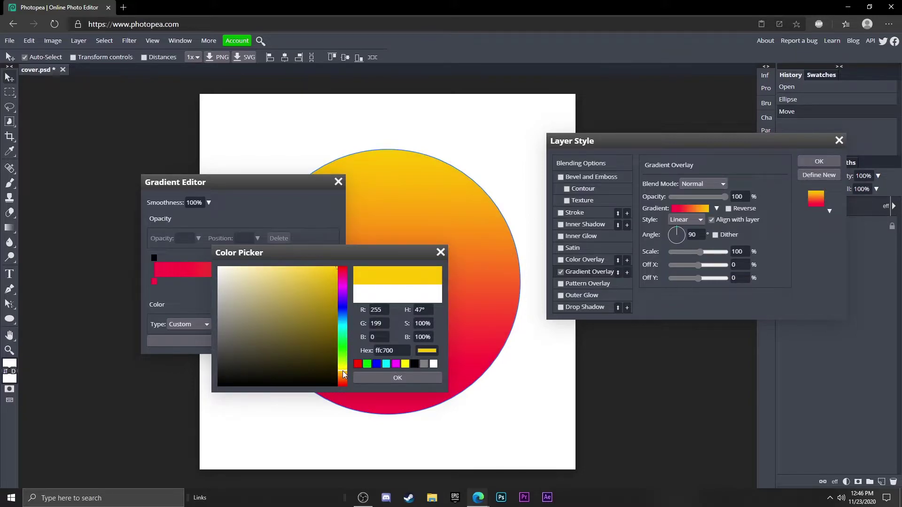
left_click_drag(343, 374, 343, 368)
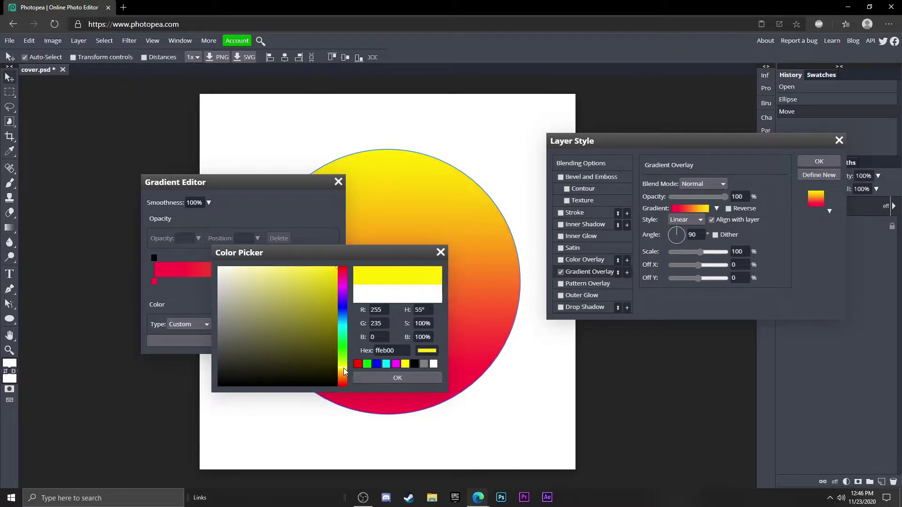
left_click(398, 378)
left_click_drag(245, 180, 112, 180)
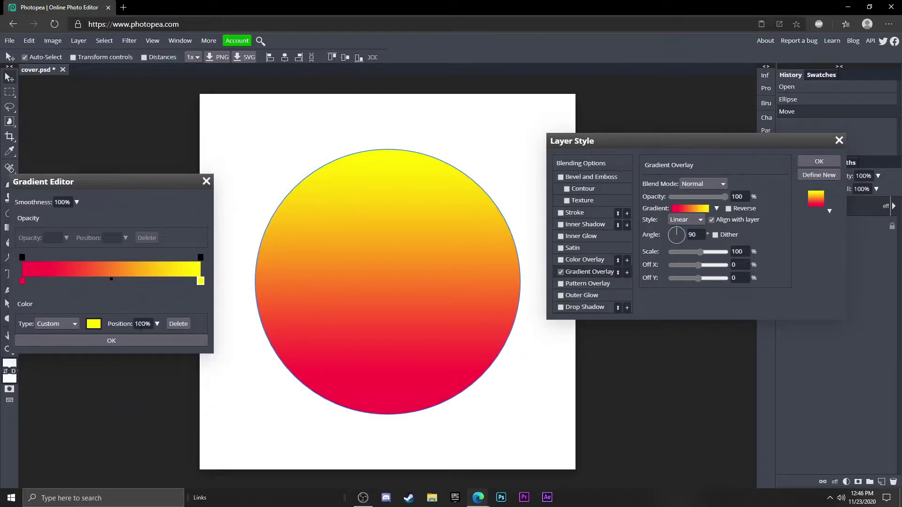
left_click(133, 342)
Add an Inner Glow to the circle with Color Dodge blending, 100% opacity and a white colour.
left_click(562, 236)
left_click(703, 184)
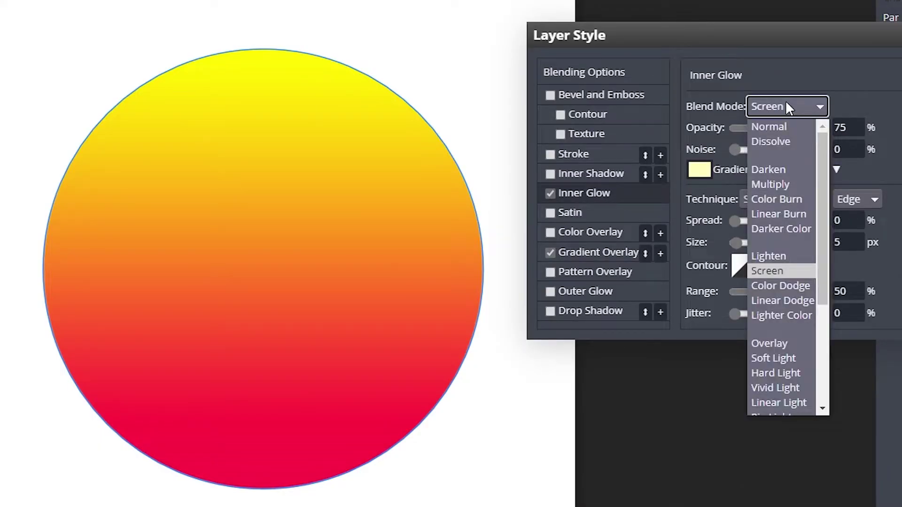
left_click(778, 285)
left_click(803, 127)
left_click_drag(858, 124, 820, 133)
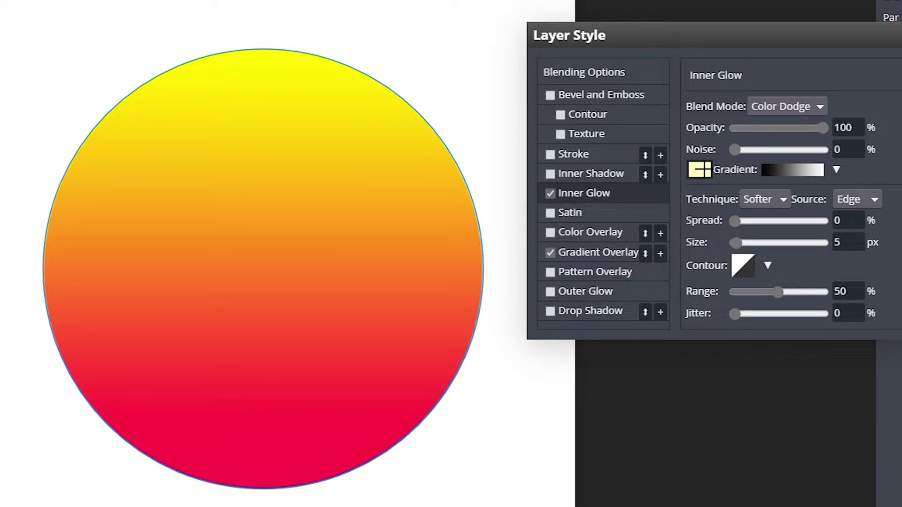
left_click(705, 170)
left_click_drag(0, 188, 0, 126)
left_click(146, 312)
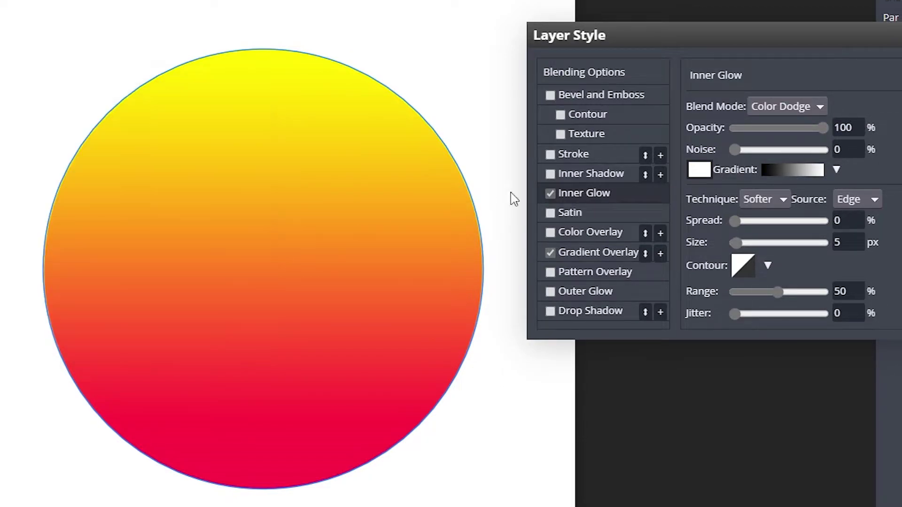
Set the inner glow's spread to 6% and increase its size for a wider glowing rim.
left_click_drag(735, 223, 744, 245)
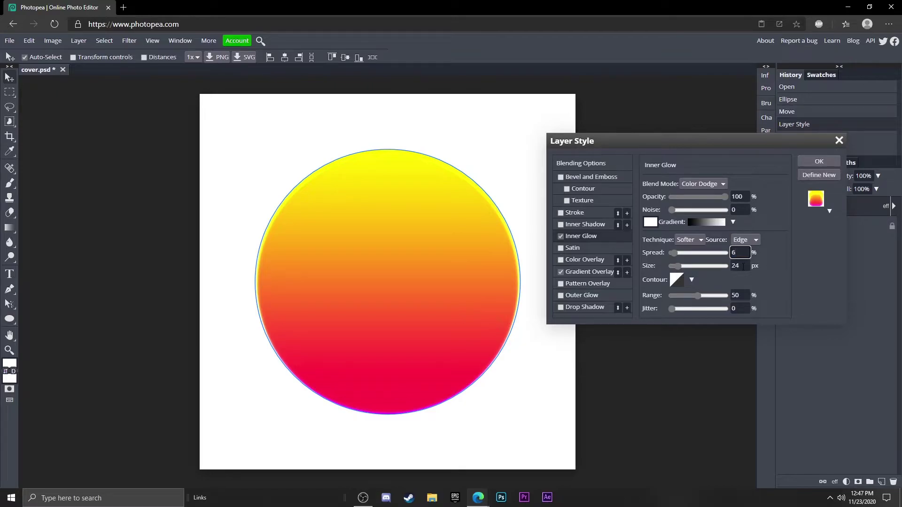
key("Tab")
type("5")
Reduce the circle's gradient overlay scale to 47% and apply the layer style.
left_click(567, 284)
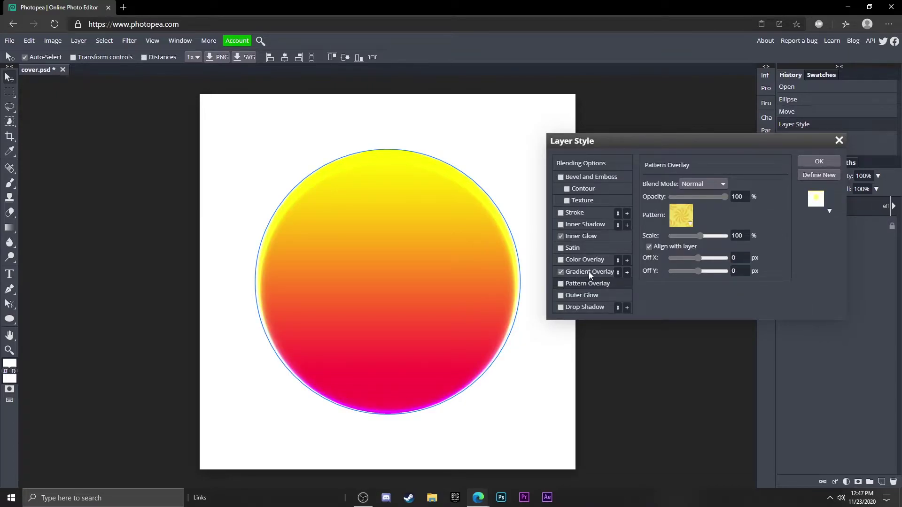
left_click(589, 272)
left_click_drag(701, 255, 693, 254)
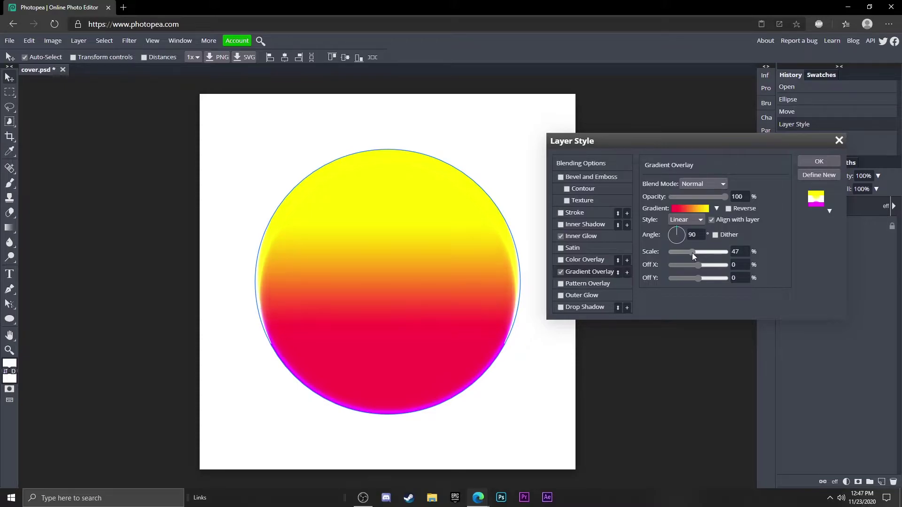
left_click(695, 210)
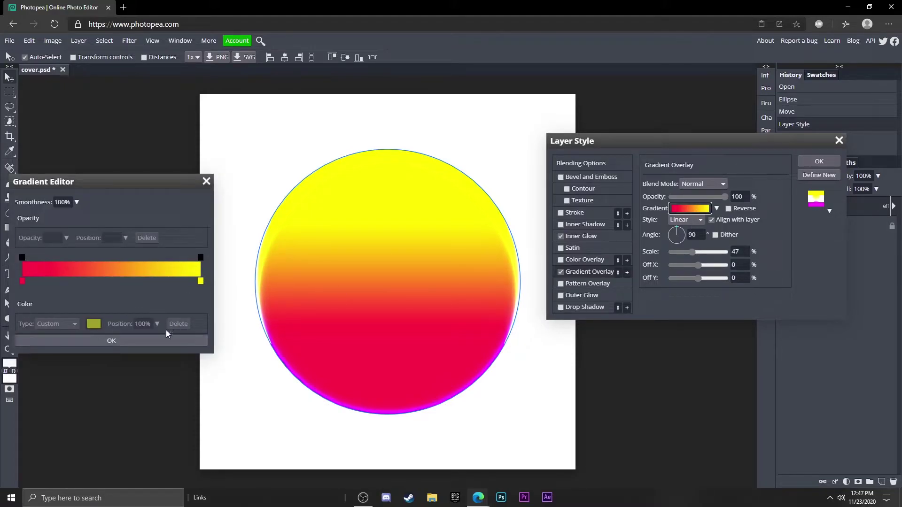
left_click(111, 341)
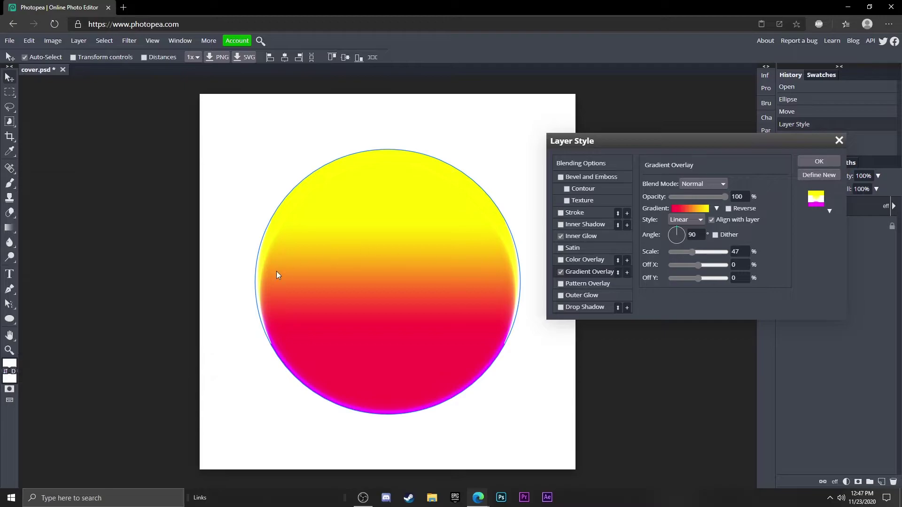
left_click(834, 162)
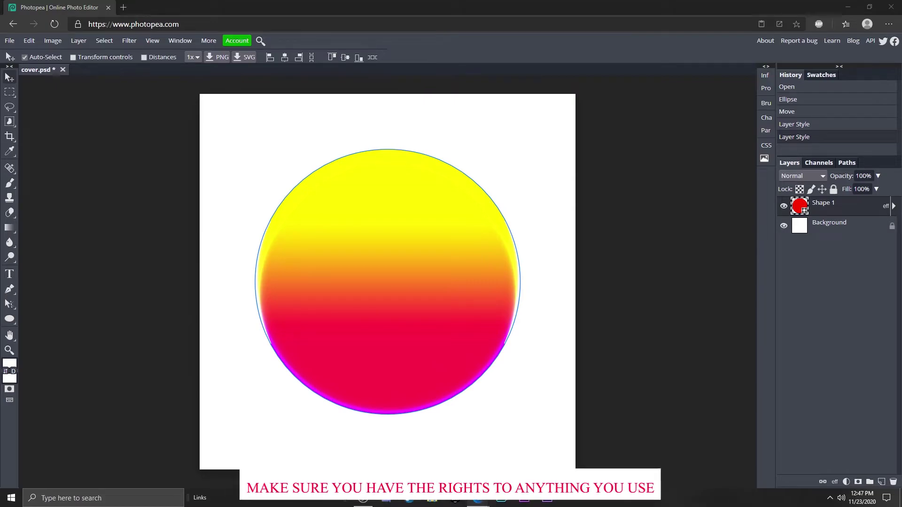
Paste the copied purple neon grid image and scale it to 317.5% with Free Transform to cover the canvas.
left_click(297, 149)
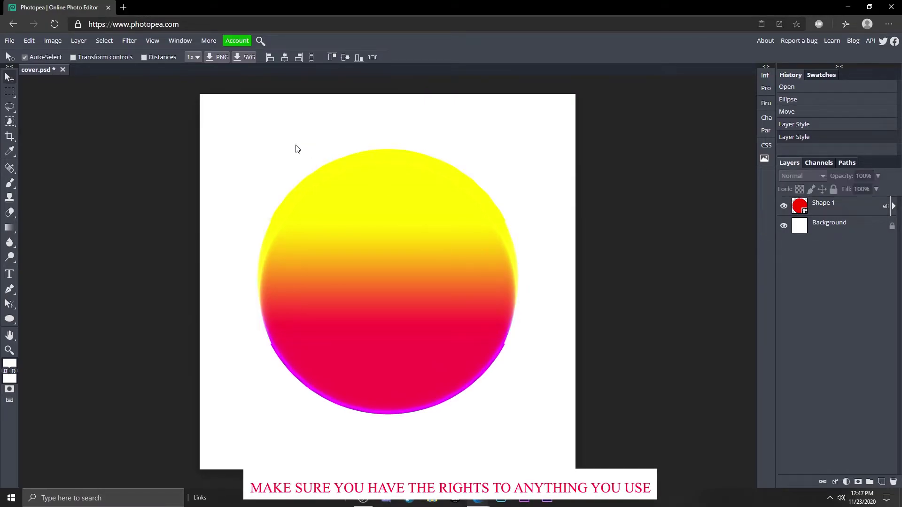
key("ctrl+v")
left_click(30, 41)
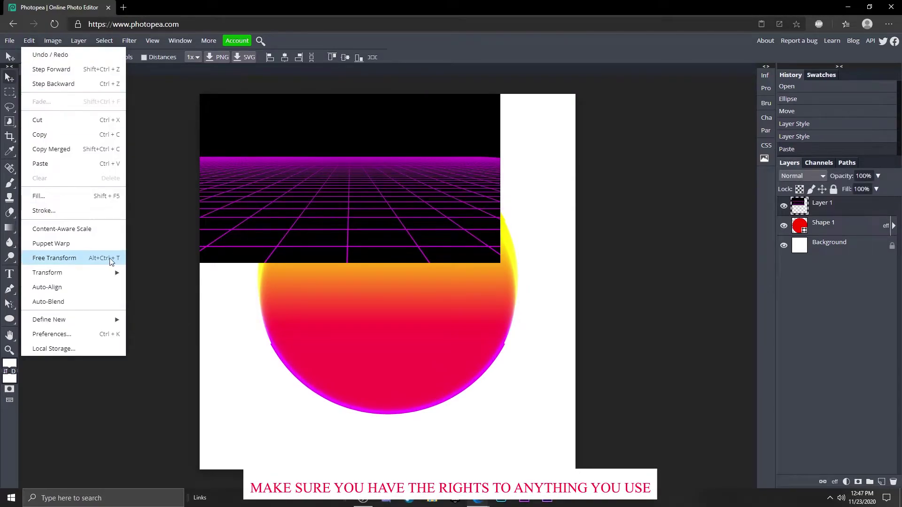
left_click(113, 259)
left_click_drag(402, 218, 190, 157)
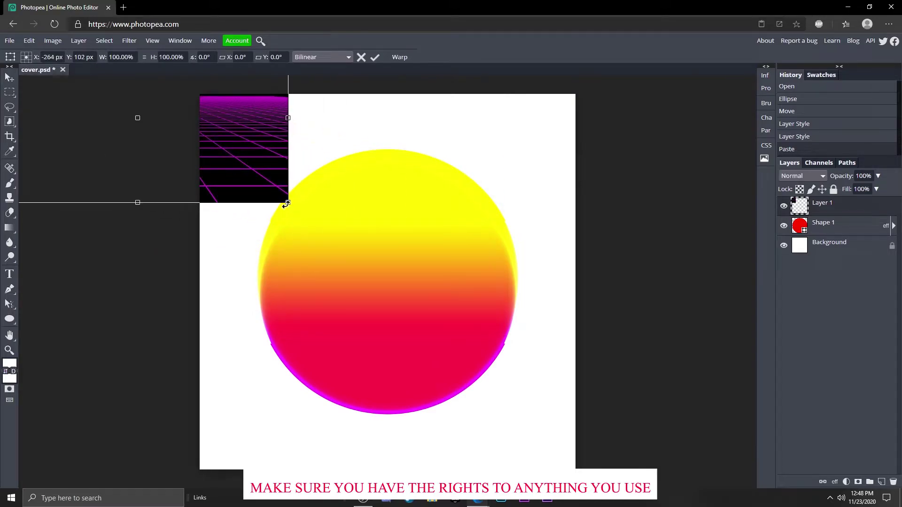
left_click_drag(288, 202, 901, 470)
left_click_drag(426, 263, 353, 183)
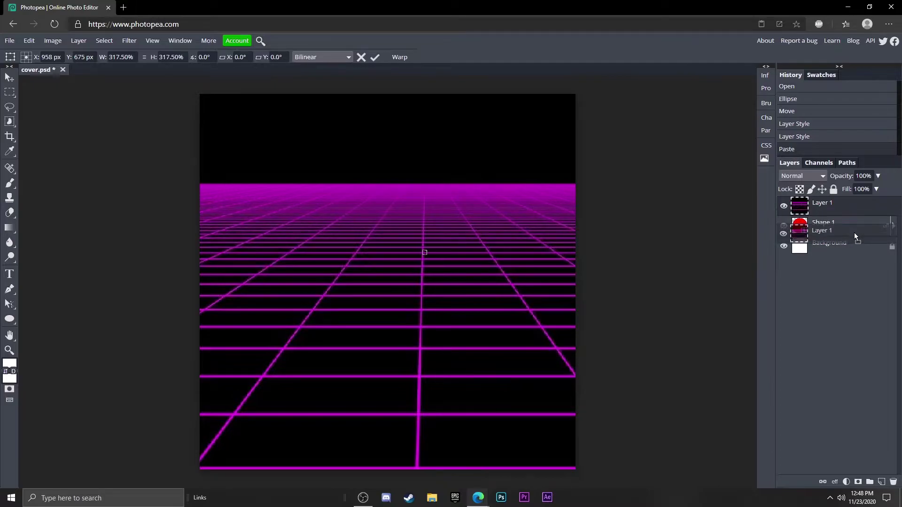
left_click(374, 57)
Place the grid layer beneath the circle's layer, keeping the circle in its centred position.
key("ctrl+]")
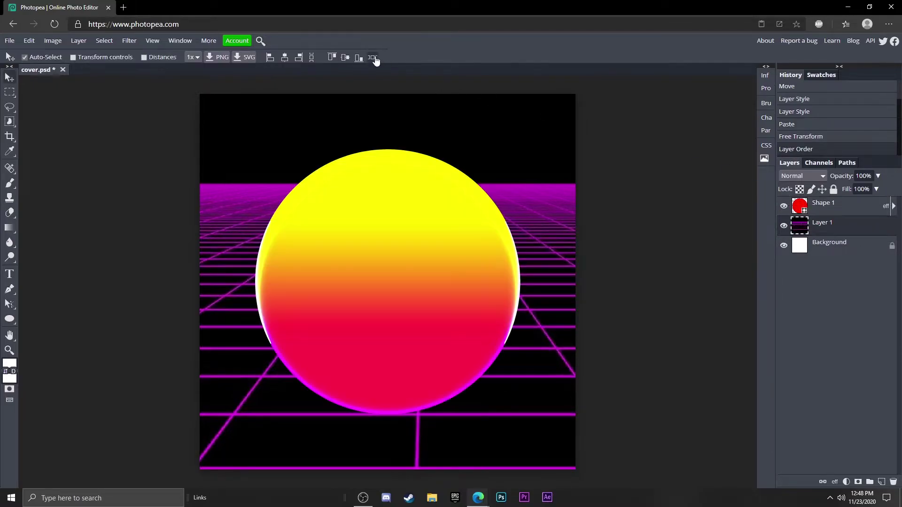
left_click_drag(452, 268, 440, 252)
key("ctrl+z")
Shift the grid upward and enlarge it to 126.53% with Free Transform so its lines fill the whole canvas.
left_click_drag(555, 252, 530, 145)
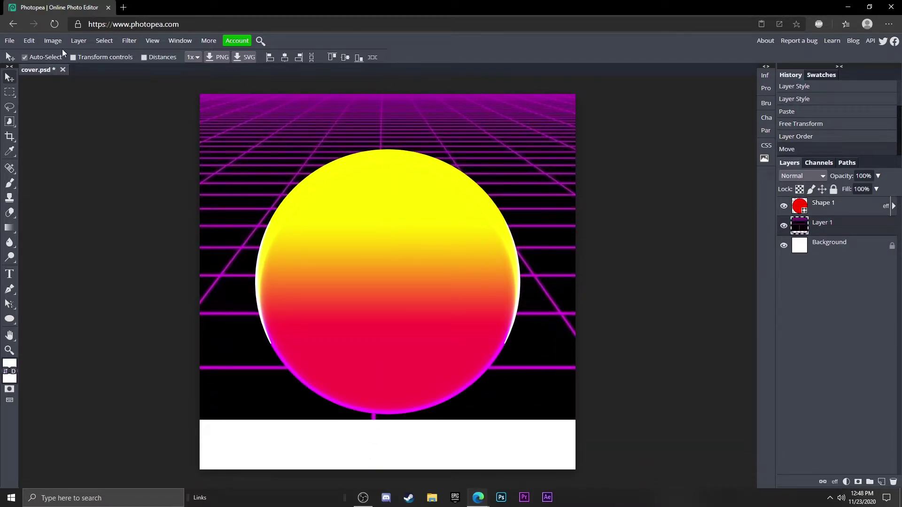
left_click(29, 41)
left_click(54, 258)
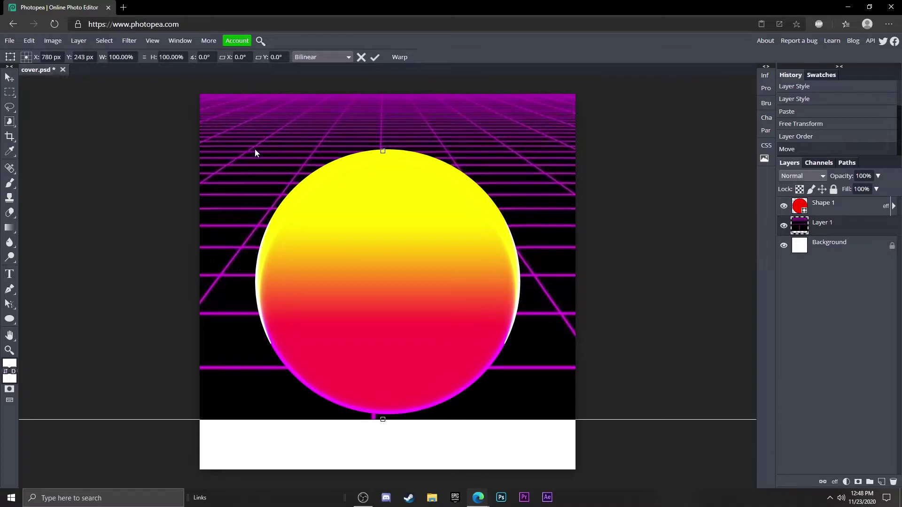
left_click_drag(255, 154, 295, 100)
left_click_drag(198, 296, 591, 297)
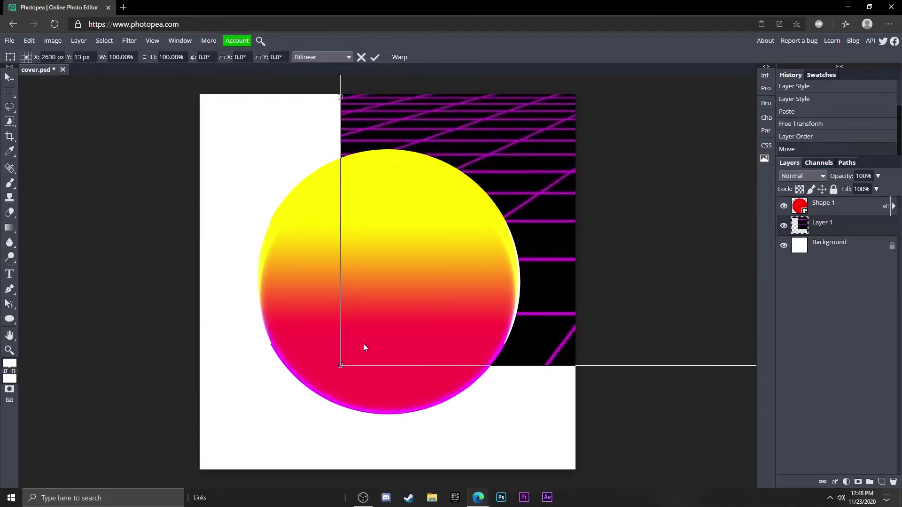
left_click_drag(340, 367, 93, 486)
left_click_drag(369, 396, 289, 312)
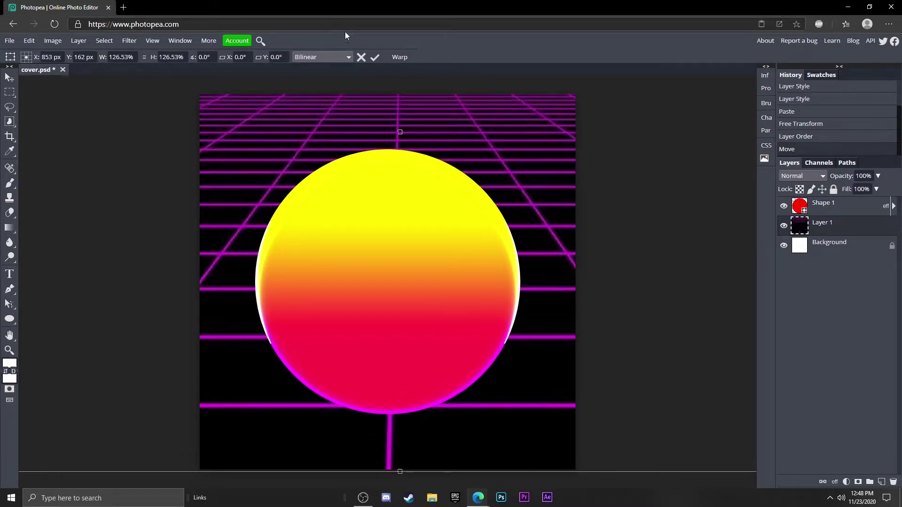
left_click(374, 58)
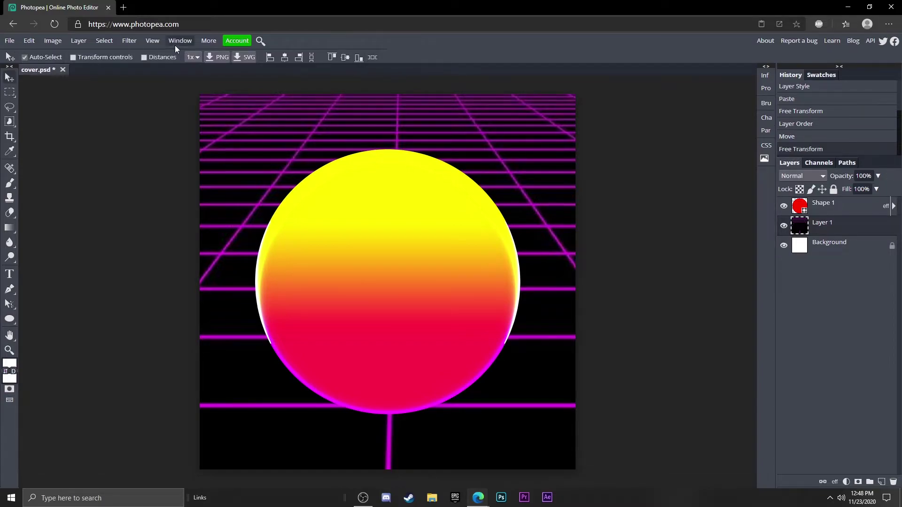
Apply a Gaussian Blur with a 7.2 px radius to the grid layer.
left_click(130, 41)
mouse_move(141, 135)
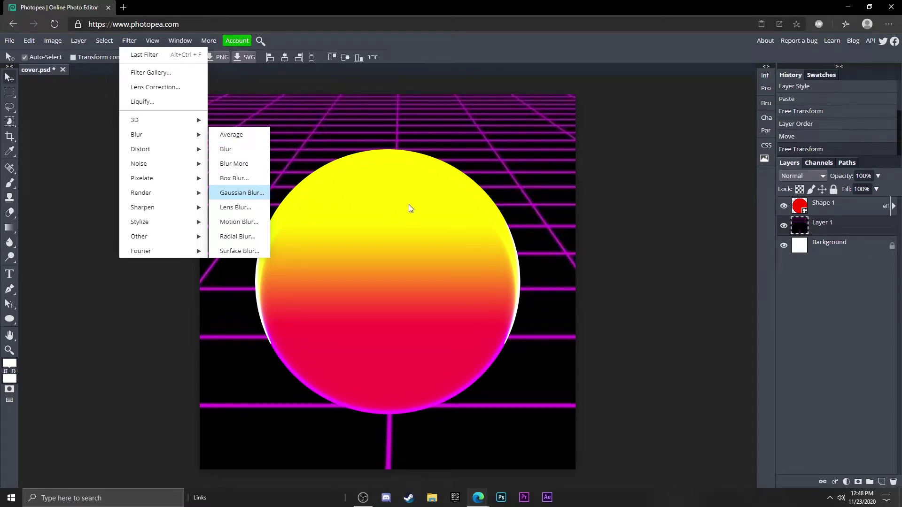
left_click(263, 193)
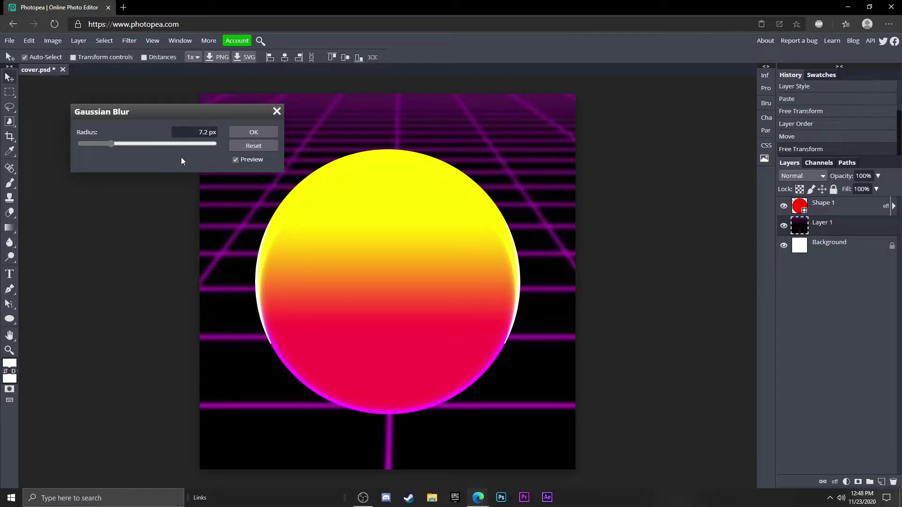
left_click(249, 133)
Add a reversed Gradient Overlay with the Radial style to the grid layer.
double_click(883, 229)
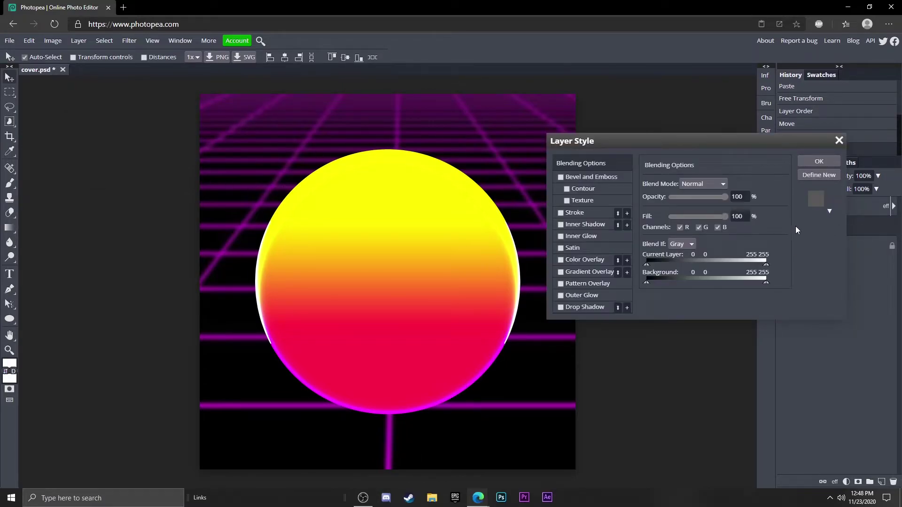
left_click(561, 271)
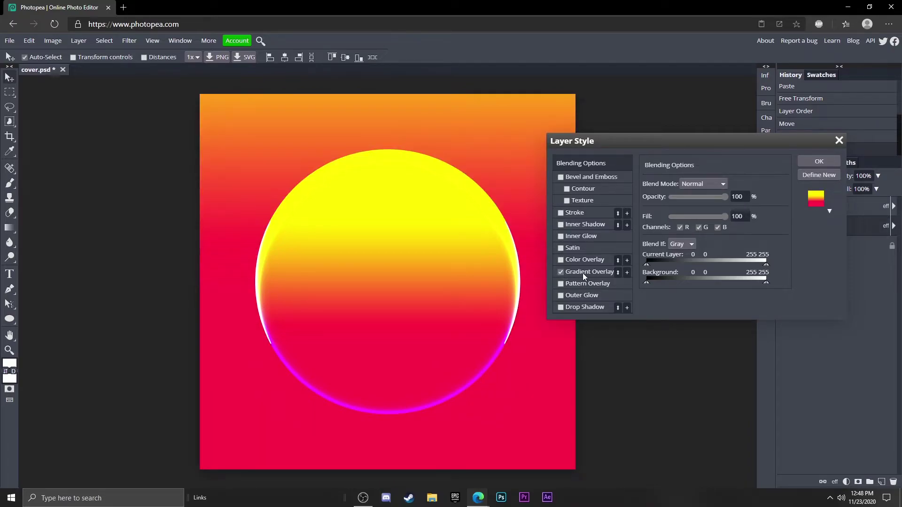
left_click(582, 271)
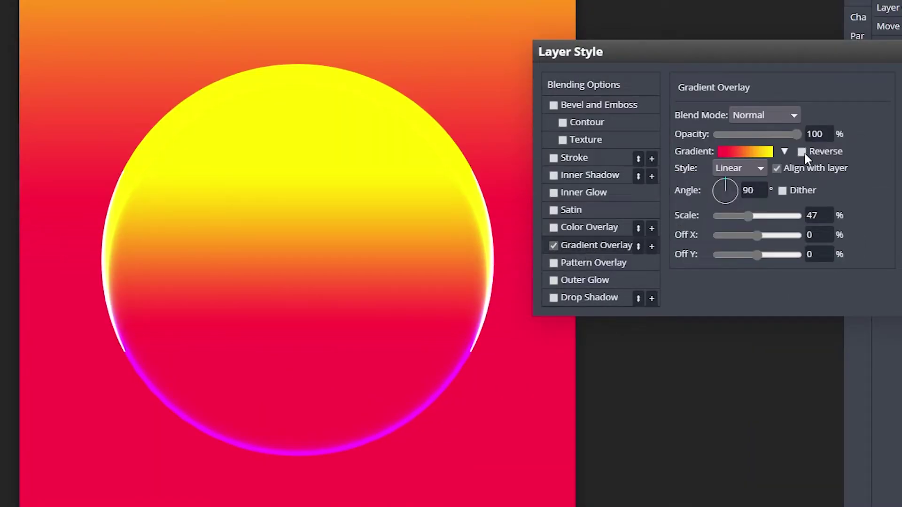
left_click(802, 151)
left_click(741, 168)
left_click(752, 184)
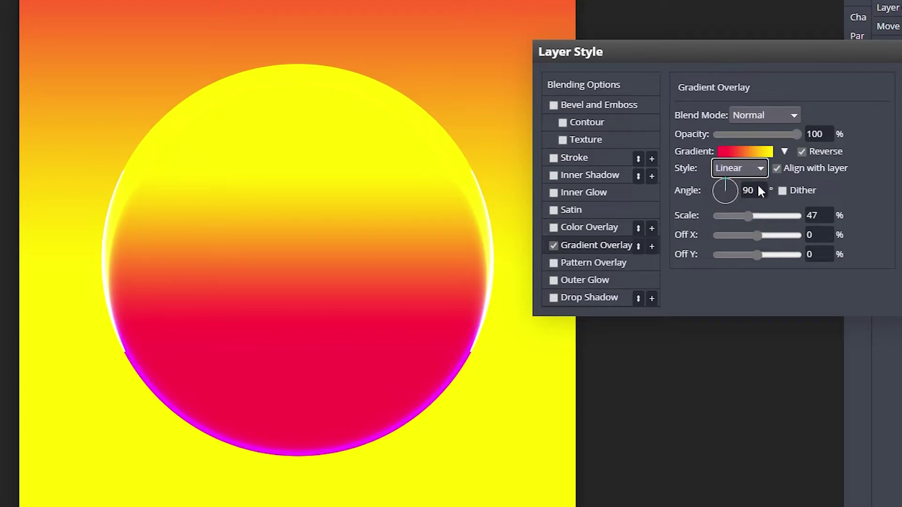
Set the overlay gradient's horizontal offset to 0%, vertical offset to 11% and scale to 109%.
left_click_drag(753, 233, 742, 235)
left_click(817, 235)
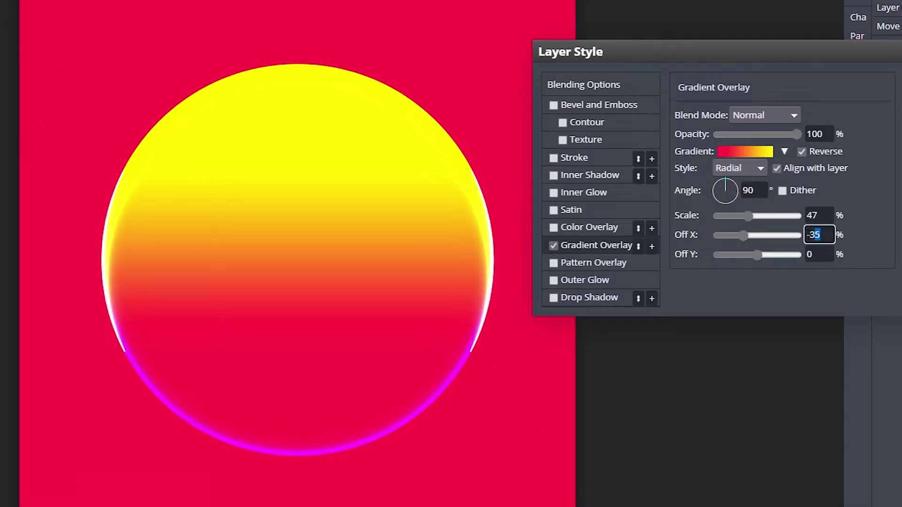
type("0")
key("Tab")
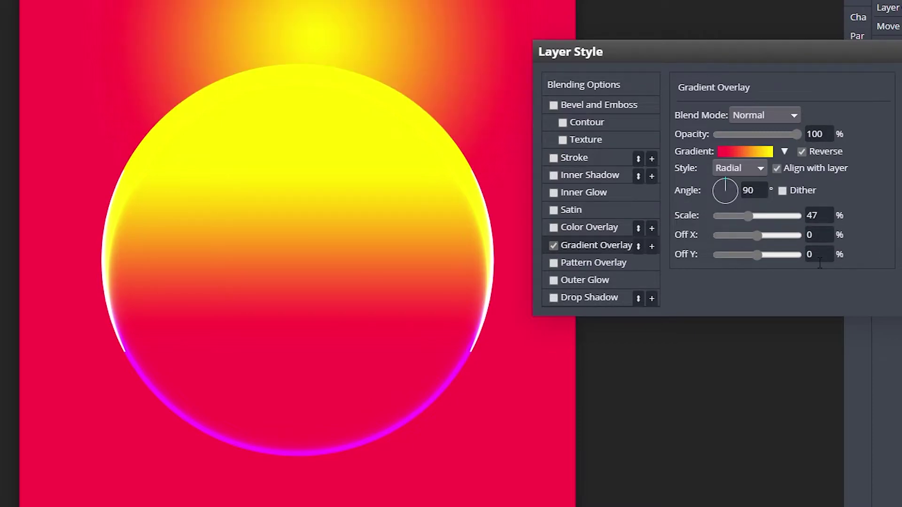
mouse_move(758, 255)
left_mouse_down()
mouse_move(772, 253)
mouse_move(760, 250)
left_mouse_up()
left_click_drag(753, 216, 760, 216)
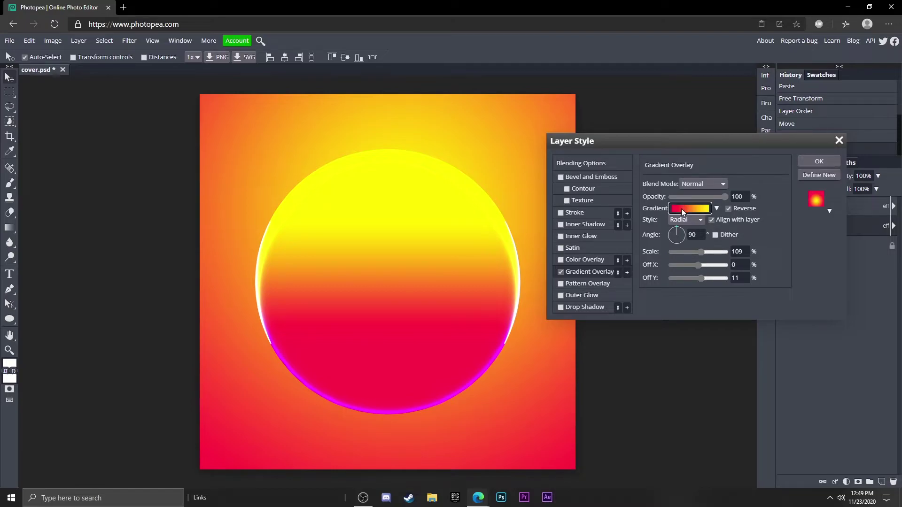
Recolour the overlay gradient's stops to run from black (000000) at 0% to white at 100%.
left_click(683, 212)
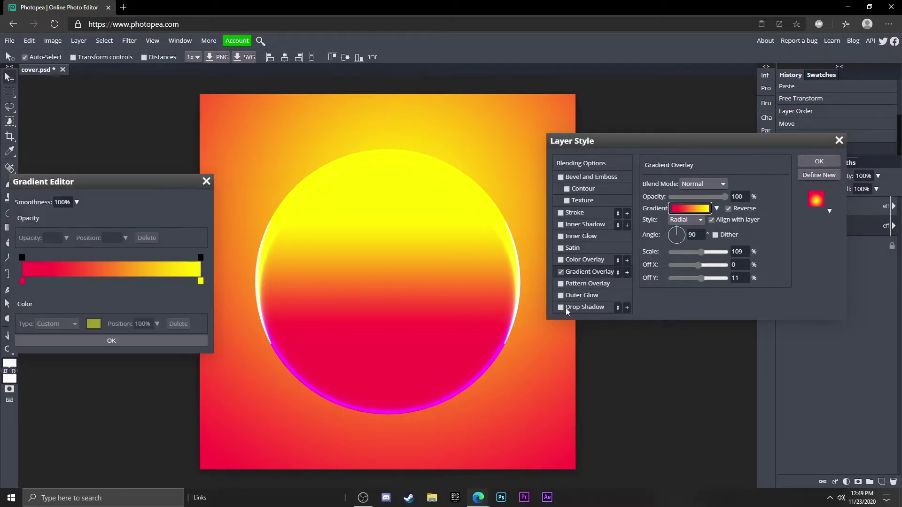
double_click(21, 282)
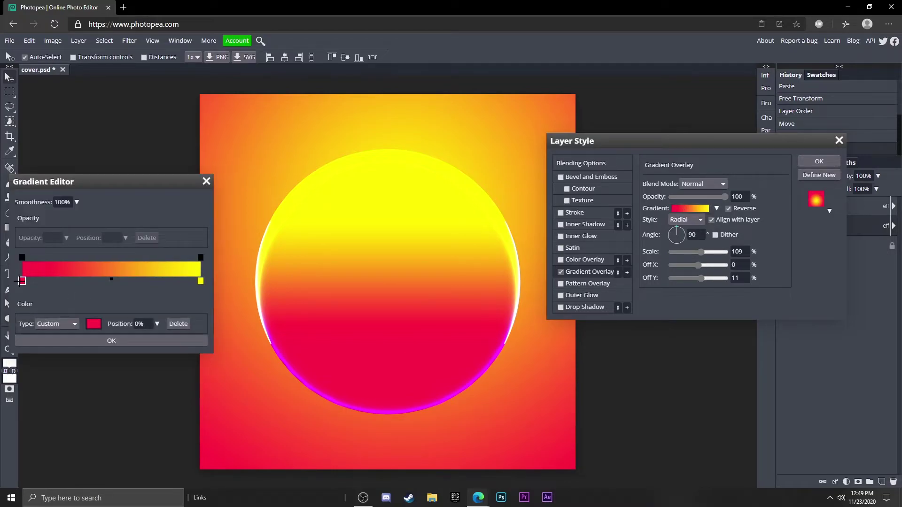
left_click(219, 385)
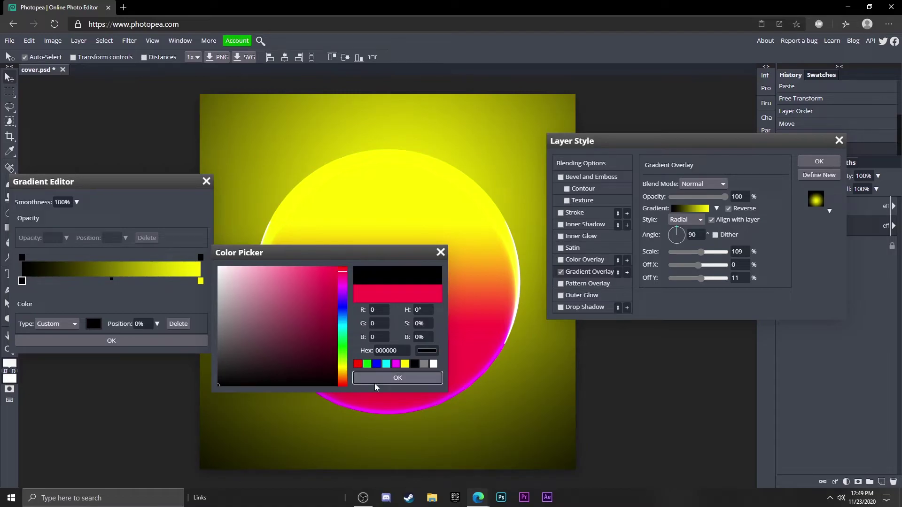
left_click(375, 380)
double_click(200, 282)
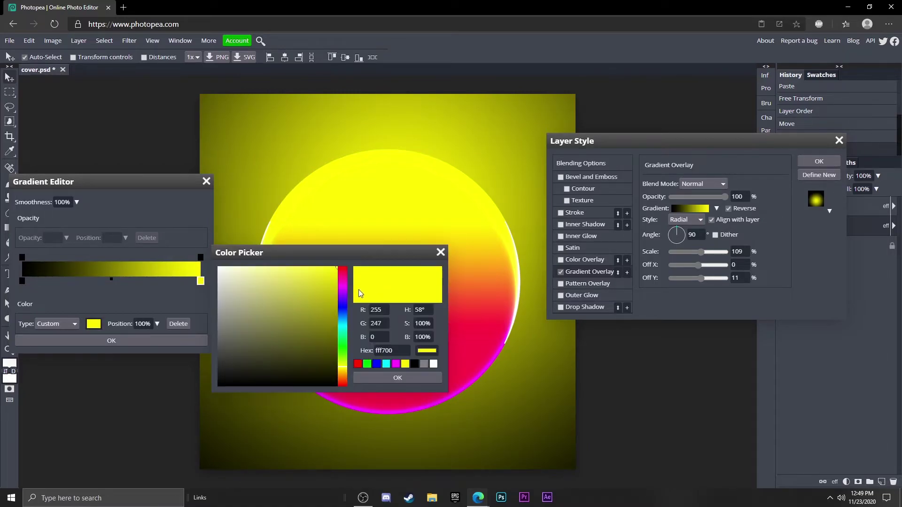
left_click(433, 363)
left_click(403, 377)
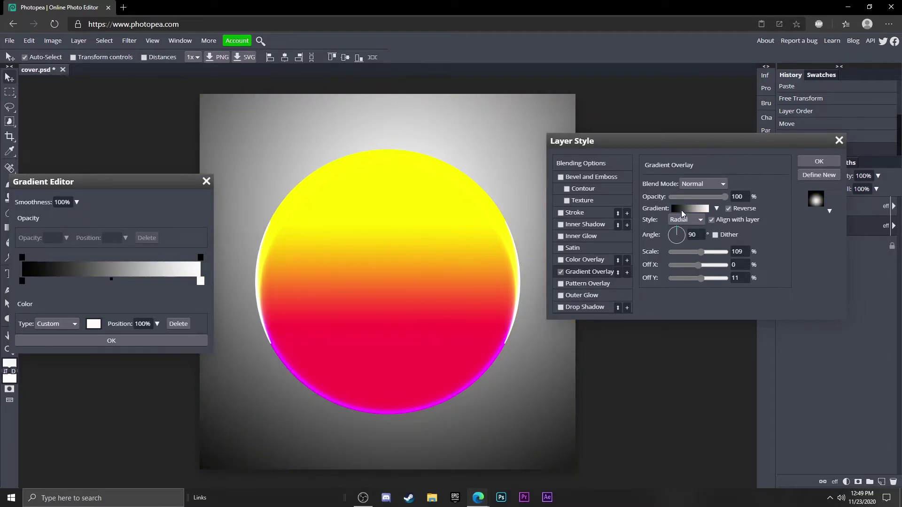
Set the gradient overlay's blend mode to Multiply and its vertical offset to 27%, and apply the layer style.
left_click(700, 184)
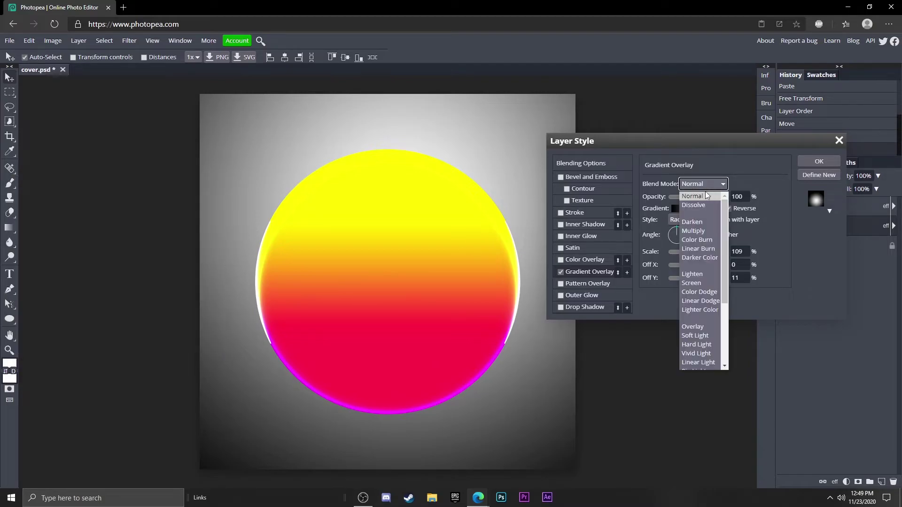
left_click(694, 231)
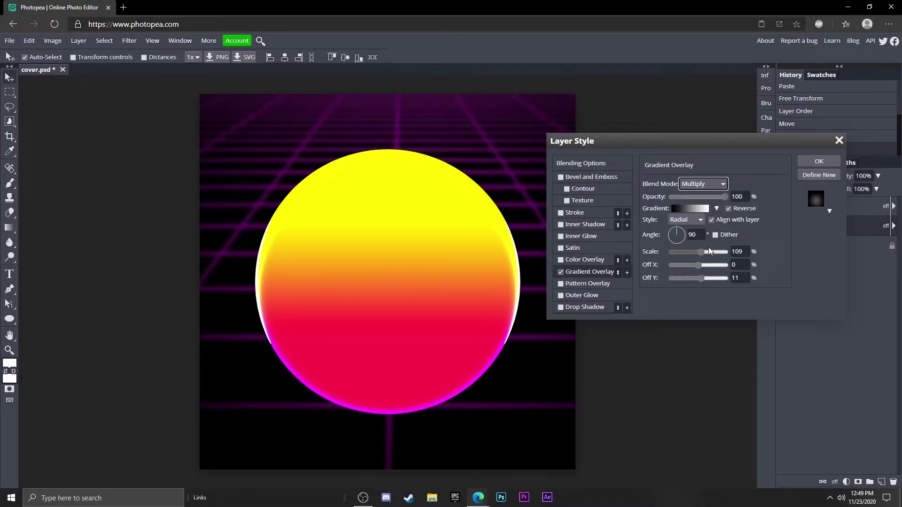
left_click_drag(704, 277, 704, 277)
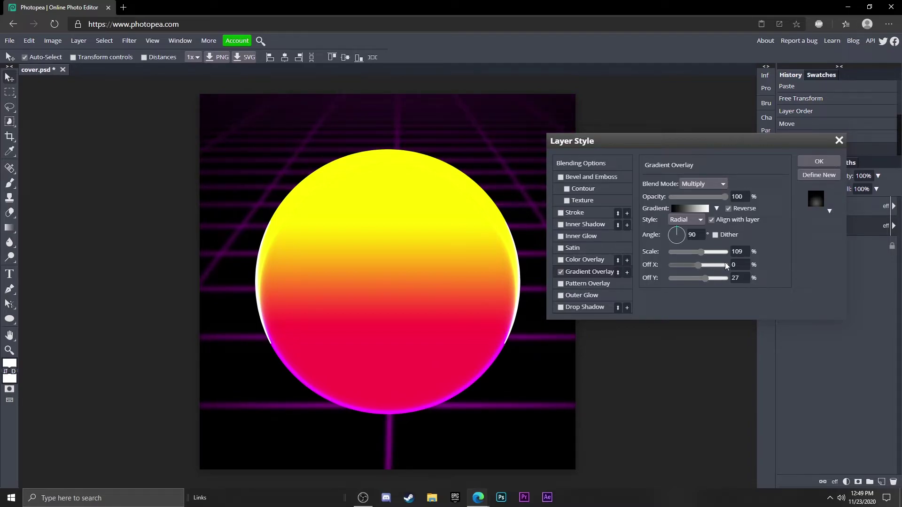
left_click(819, 161)
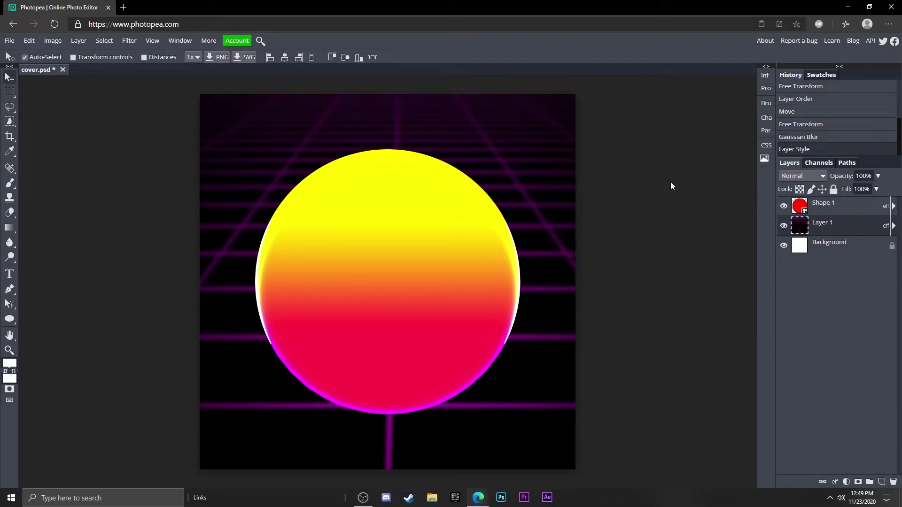
Shift the grid layer's hue by 61 with a Hue/Saturation adjustment to turn its lines red.
left_click(53, 42)
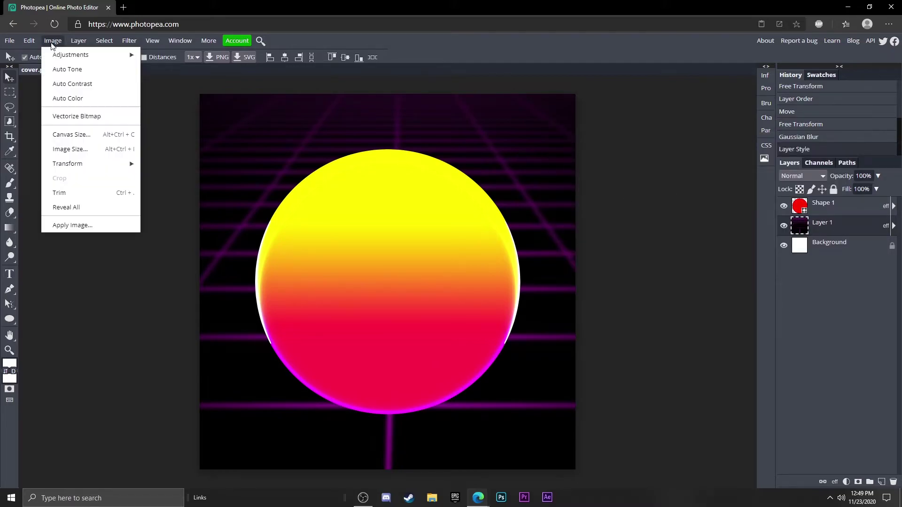
mouse_move(64, 56)
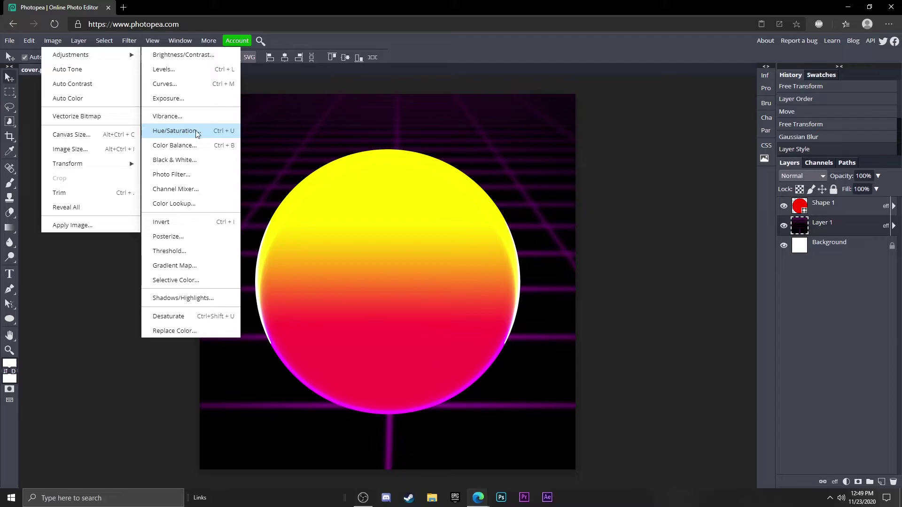
left_click(176, 131)
left_click_drag(147, 158, 170, 157)
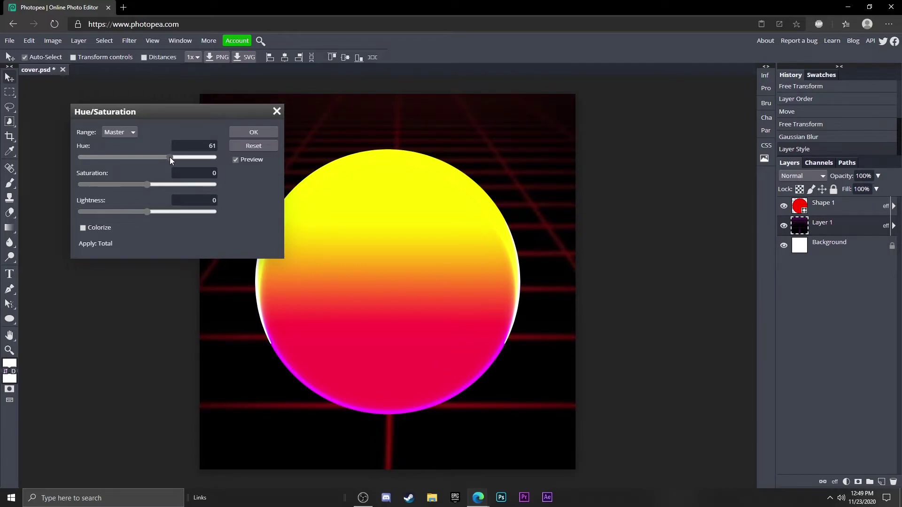
left_click(253, 133)
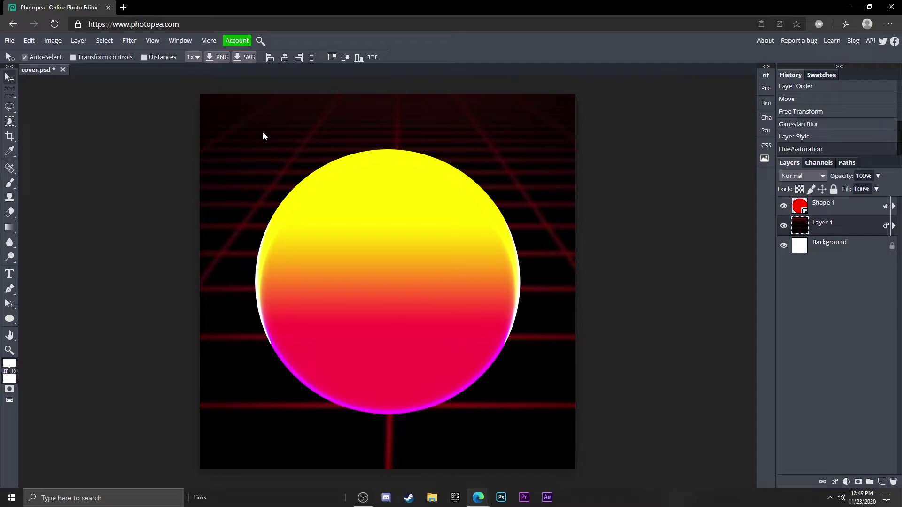
Add a text layer reading RETRO over the sun and place it above the circle's layer.
left_click(9, 274)
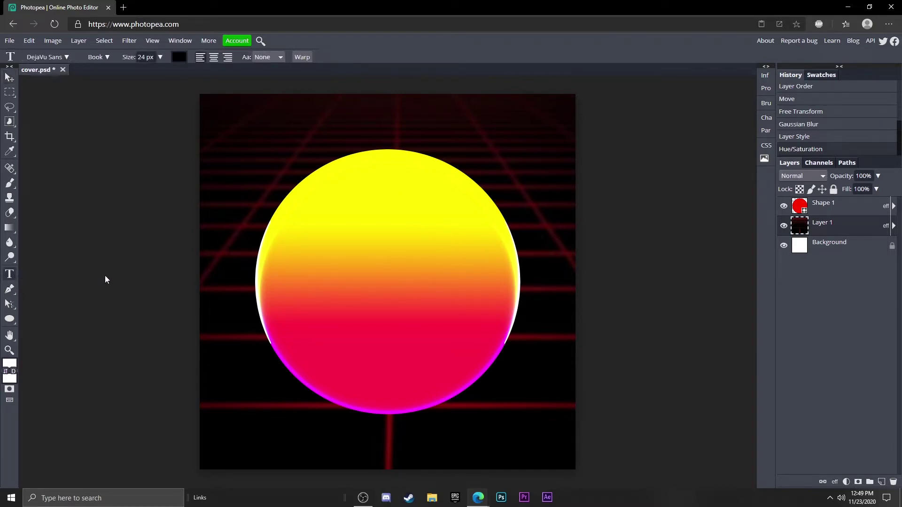
left_click(327, 282)
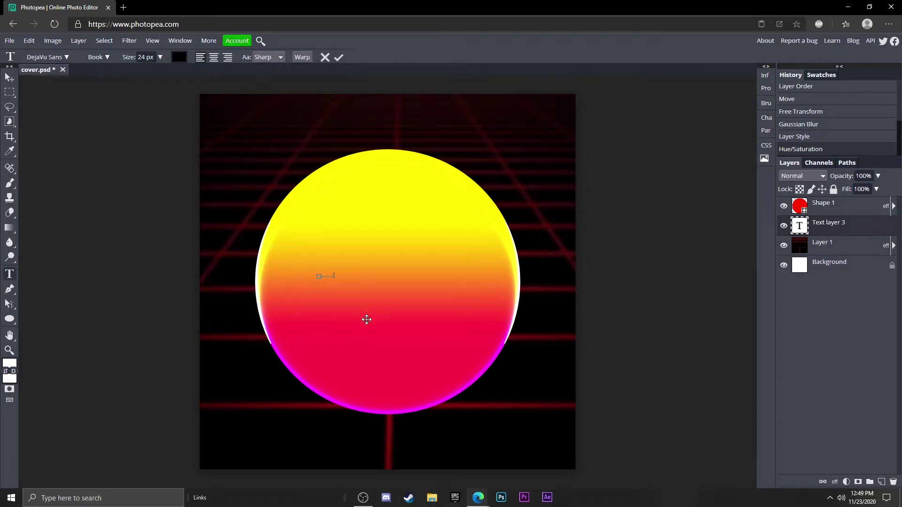
left_click_drag(839, 232, 837, 207)
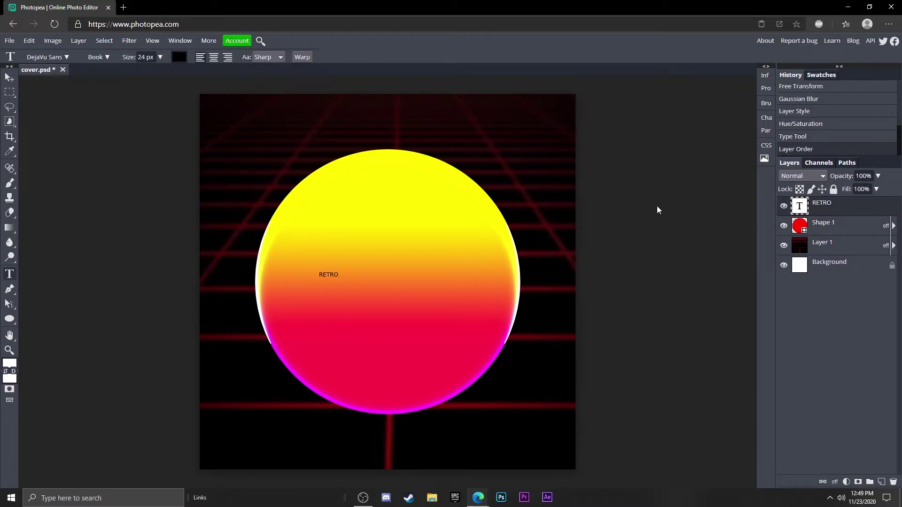
Set the RETRO text to 250 px in the lazer84 font.
double_click(335, 276)
left_click_drag(145, 57, 124, 57)
type("250")
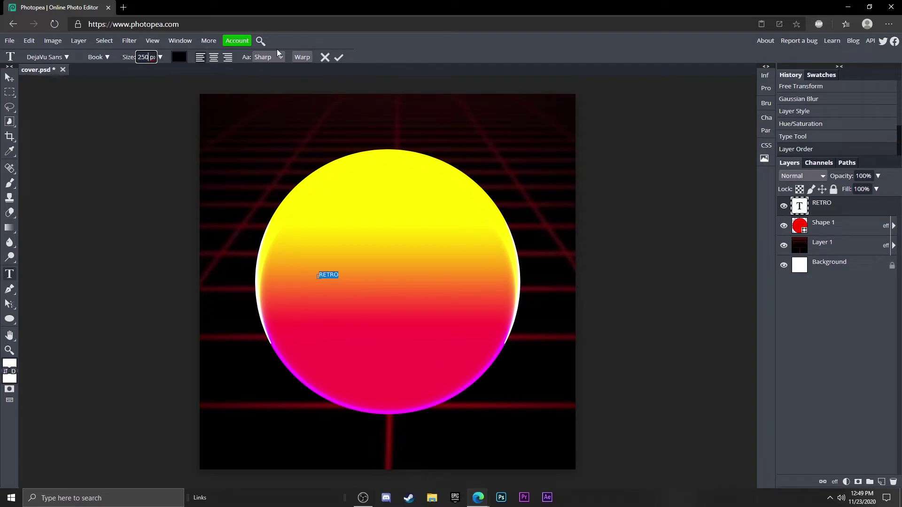
key("Return")
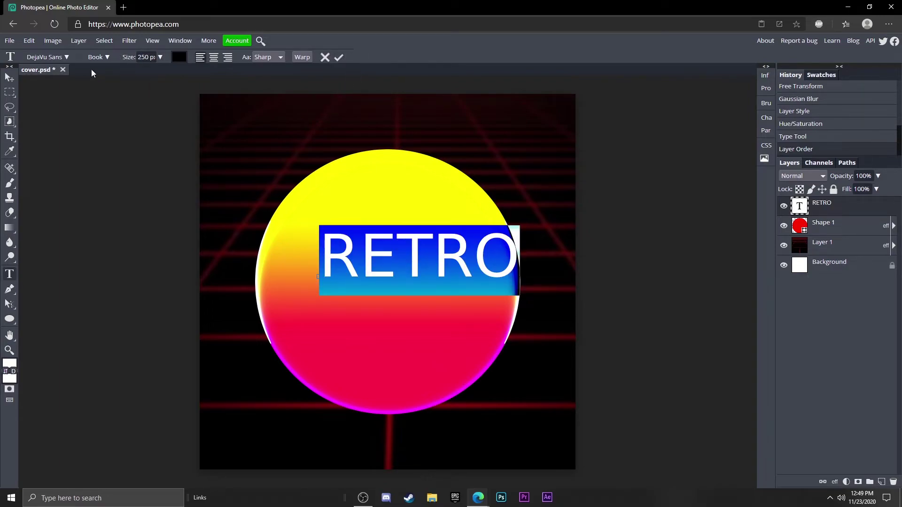
type("laz")
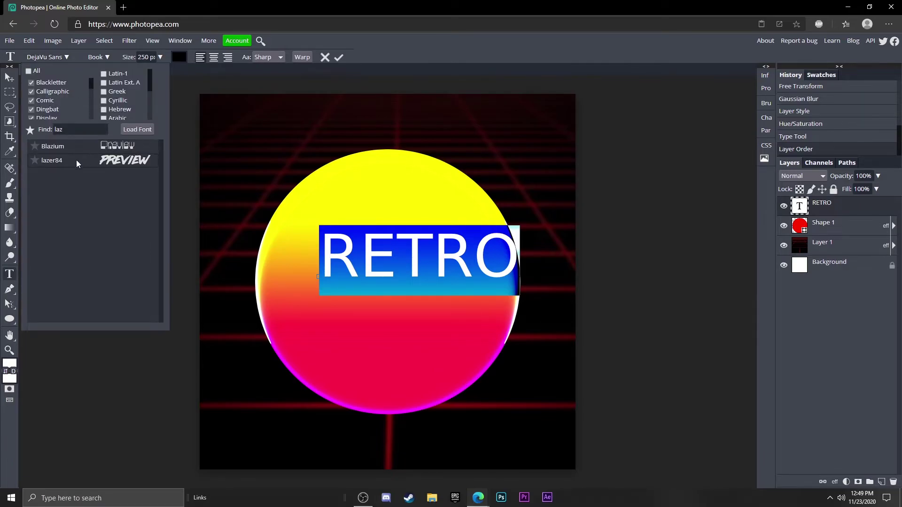
left_click(76, 160)
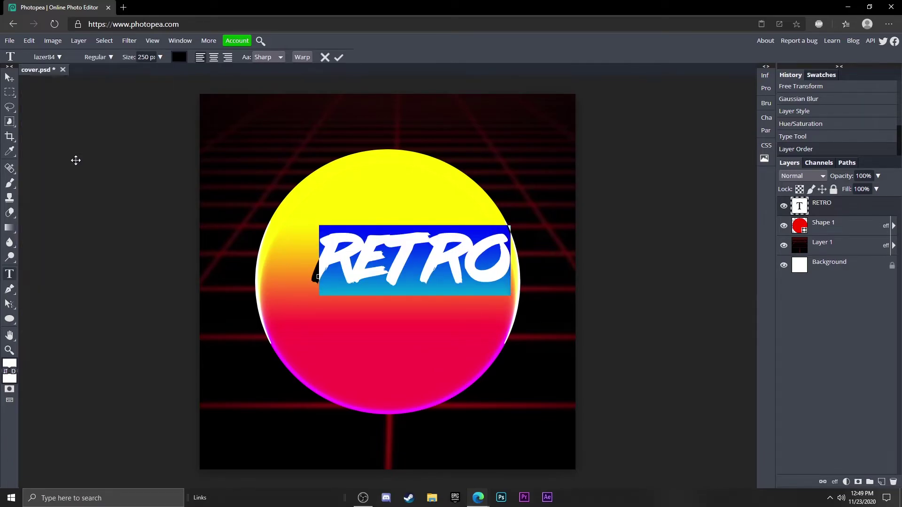
left_click(48, 58)
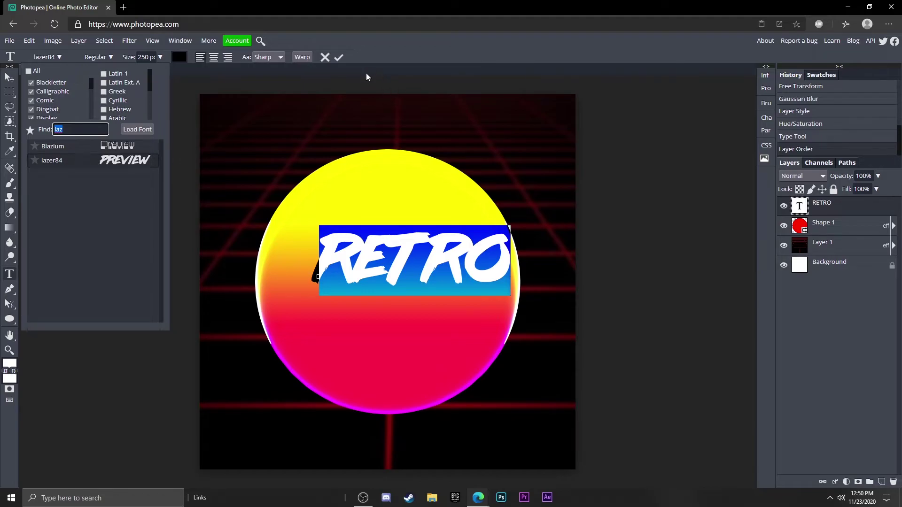
left_click(338, 57)
Centre the RETRO text on the sun and recolour it white.
left_click(9, 76)
left_click_drag(408, 257, 388, 280)
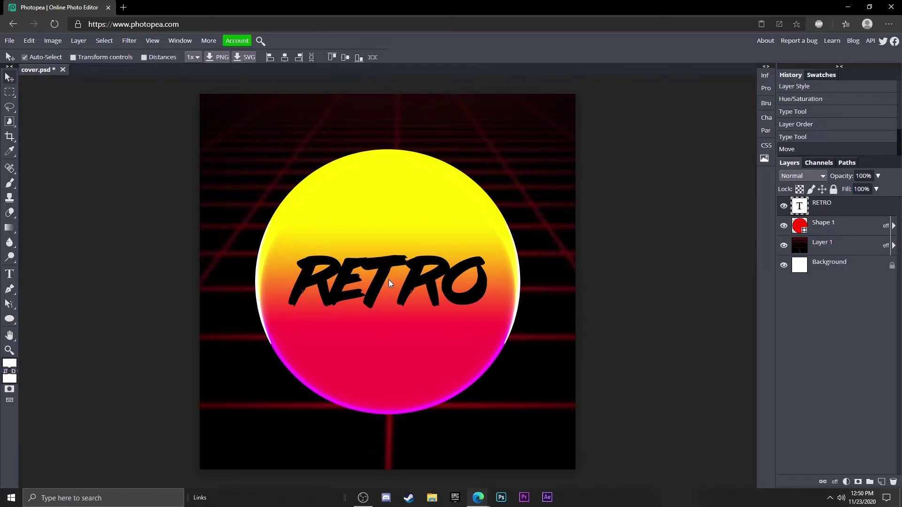
double_click(388, 280)
left_click(179, 57)
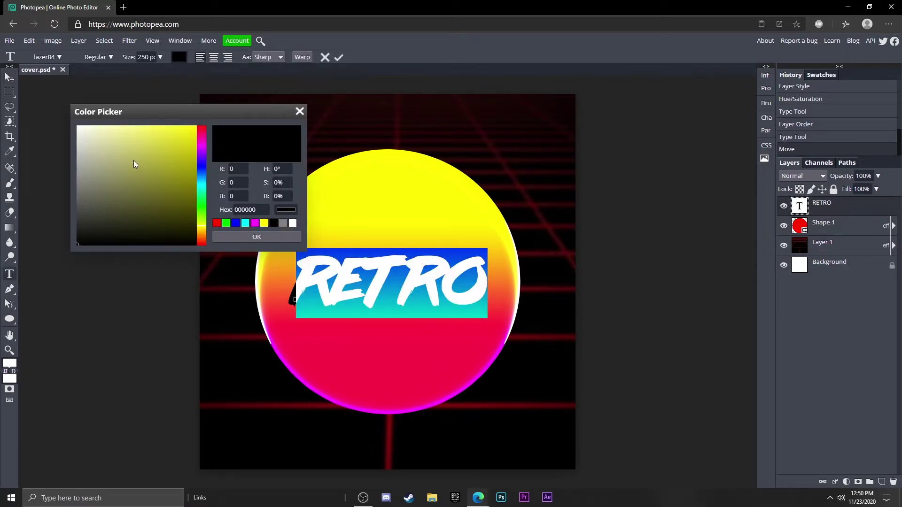
left_click(293, 235)
left_click(261, 241)
Warp the RETRO text with the Rise style at 16% bend and move it slightly up to recentre it on the sun.
left_click(301, 58)
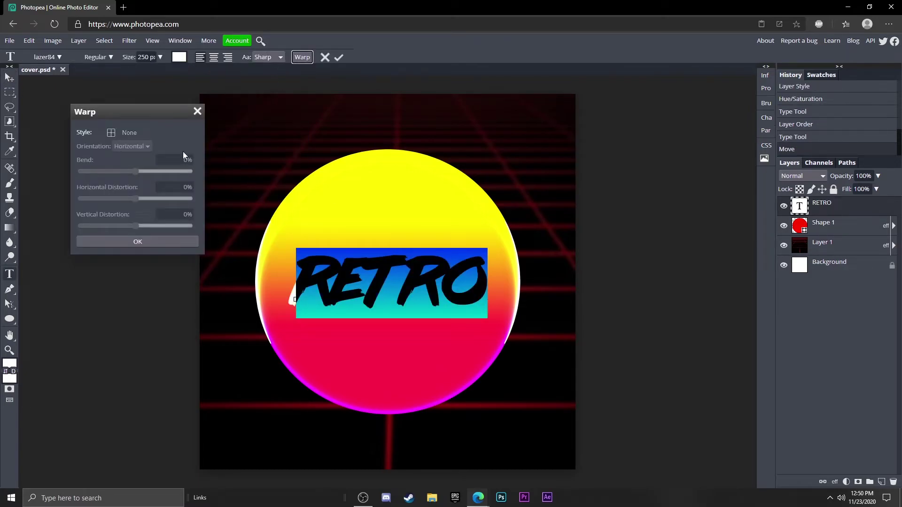
left_click(138, 134)
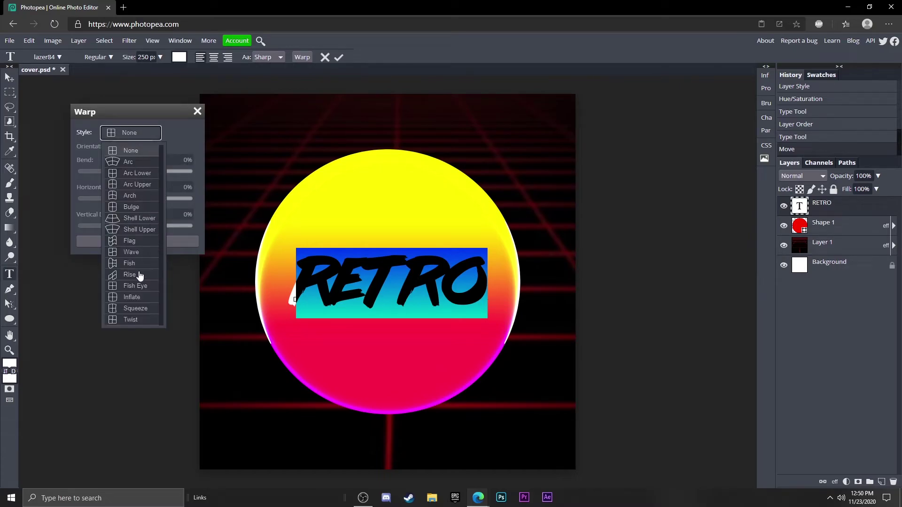
left_click(136, 274)
mouse_move(158, 172)
left_mouse_down()
mouse_move(141, 172)
mouse_move(145, 180)
left_mouse_up()
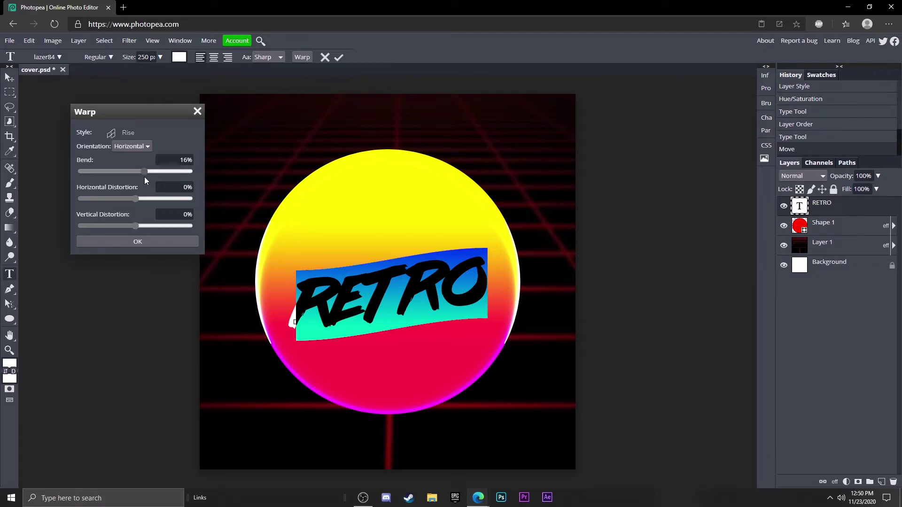
left_click(338, 57)
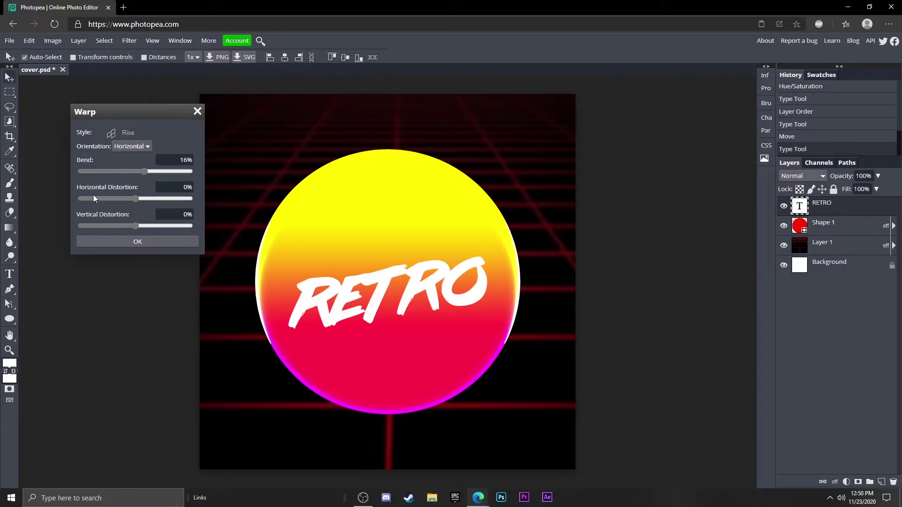
left_click(138, 242)
left_click_drag(385, 297, 385, 287)
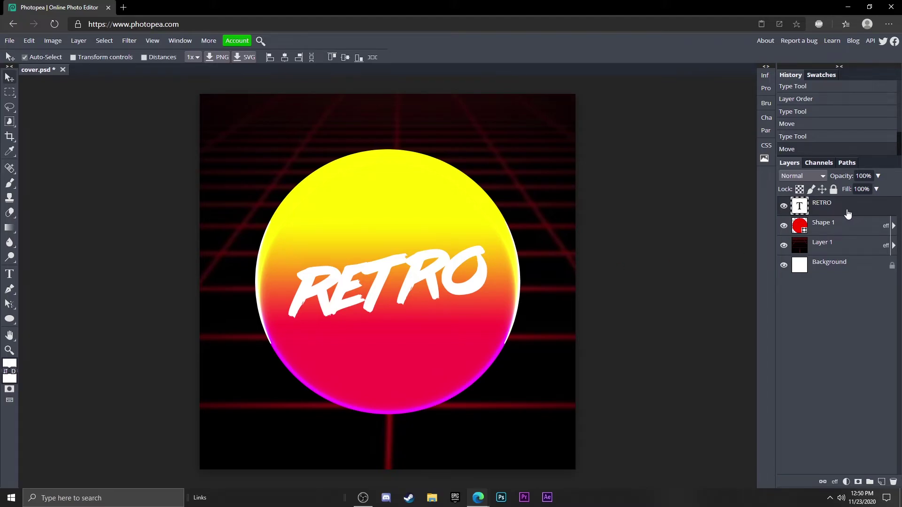
Duplicate the RETRO text layer, place the copy just below the original, and change its wording to SUN.
key("ctrl+j")
left_click_drag(443, 241, 437, 291)
double_click(426, 314)
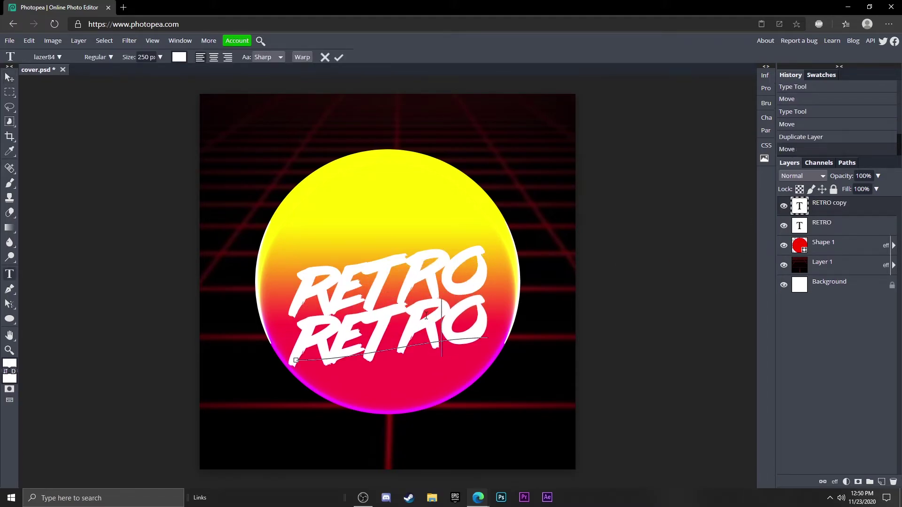
type("SUN")
Reduce the SUN text to 131 px and move it under the last letters of RETRO.
key("ctrl+a")
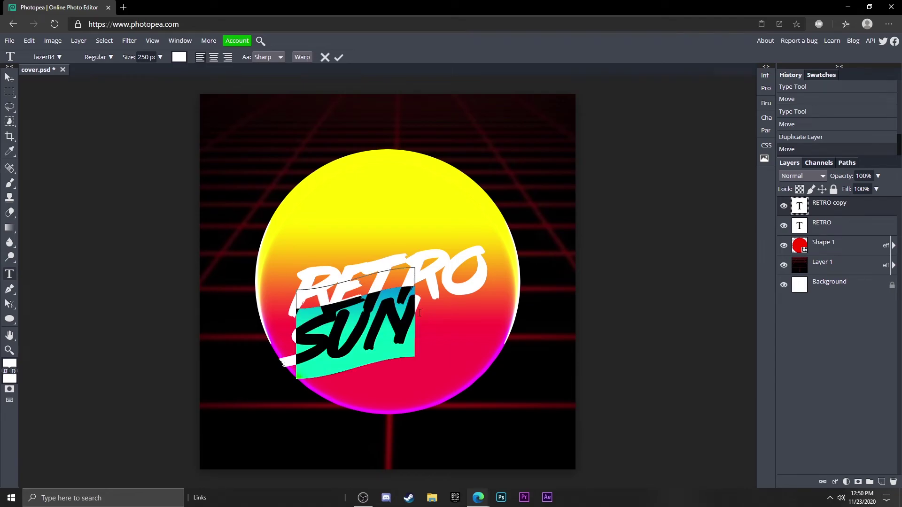
left_click_drag(153, 71, 159, 70)
left_click(340, 57)
key("v")
left_click_drag(350, 334, 463, 312)
Recolour the SUN text bright yellow and nudge it slightly up towards RETRO.
key("t")
left_click(464, 312)
key("ctrl+a")
left_click(179, 57)
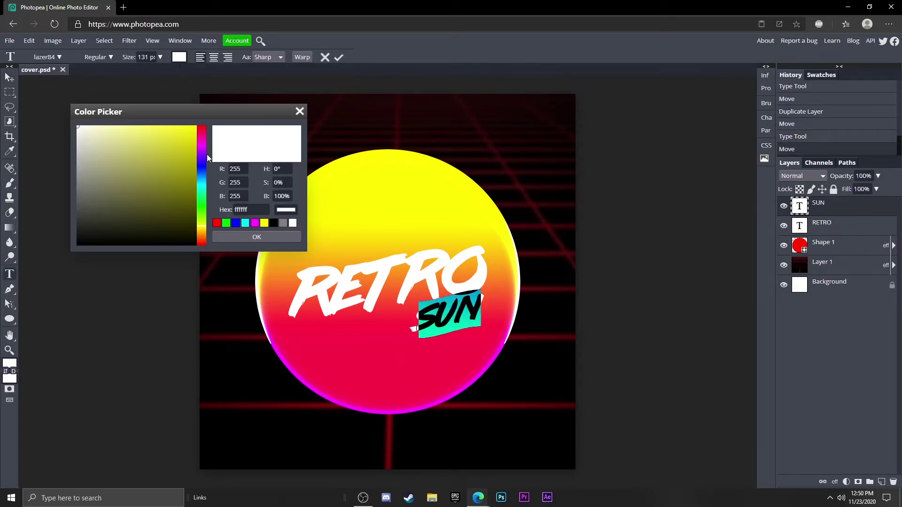
left_click(196, 126)
left_click(256, 237)
left_click(338, 57)
key("v")
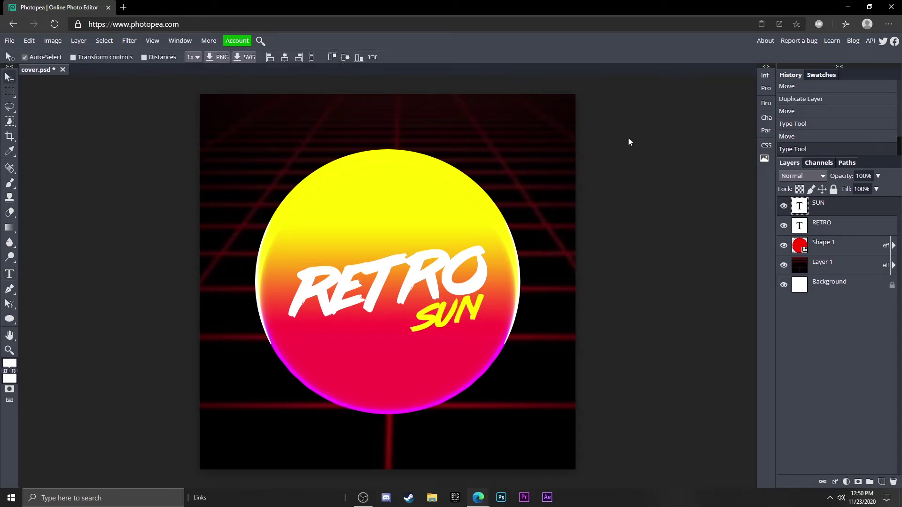
left_click_drag(444, 317, 444, 314)
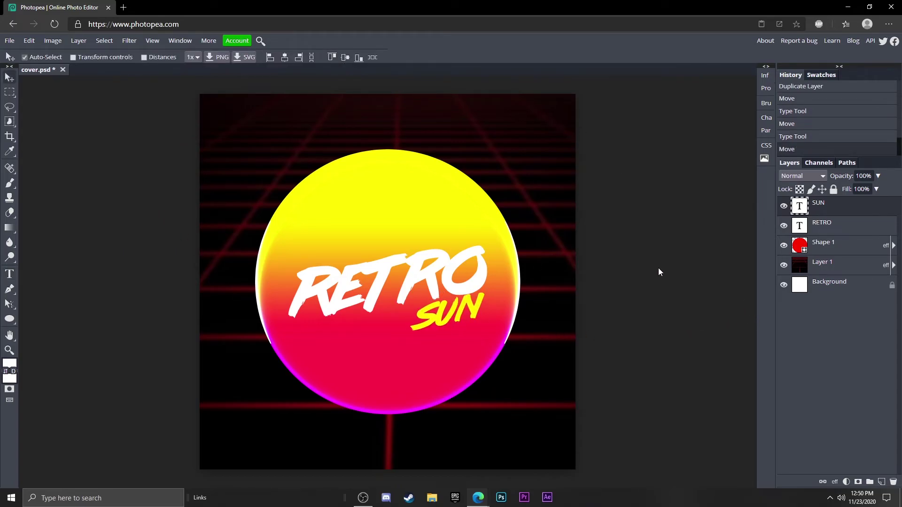
Add a Curves adjustment layer above the SUN text and shape a gentle S-curve with raised highlights and lowered shadows.
left_click(459, 286)
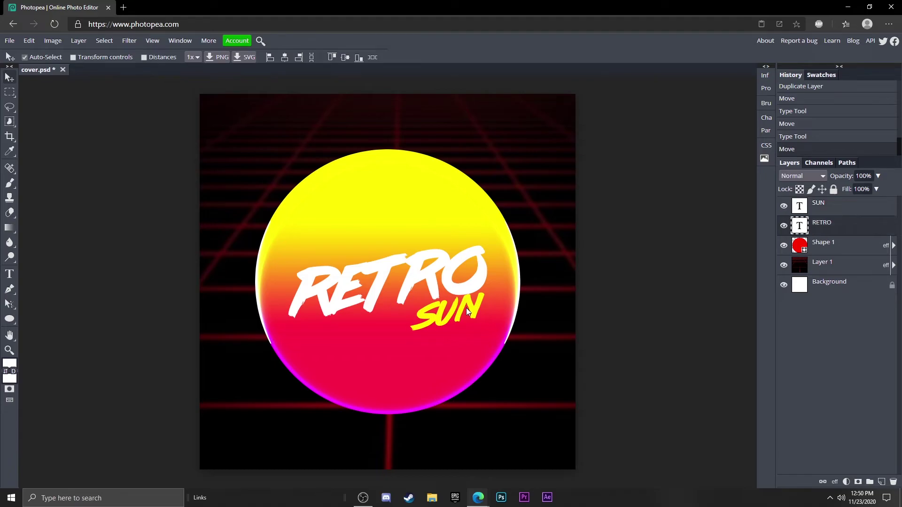
left_click(466, 309)
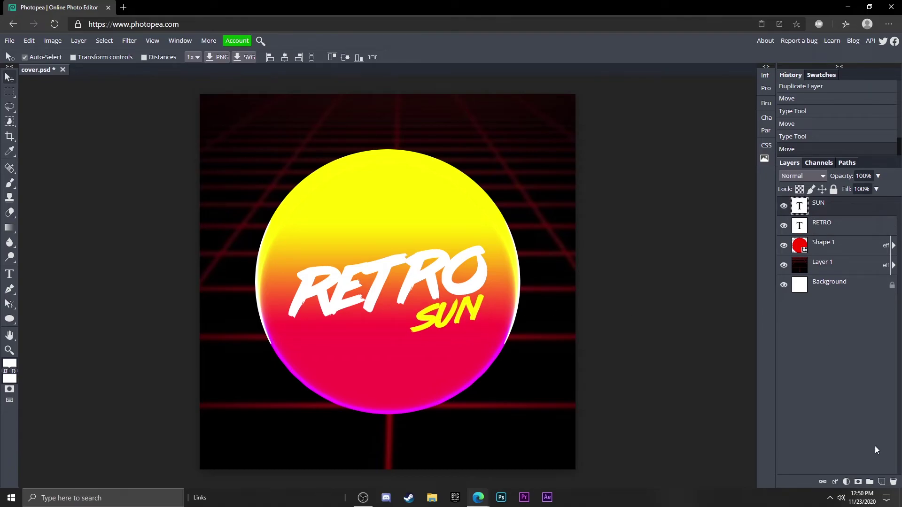
left_click(846, 481)
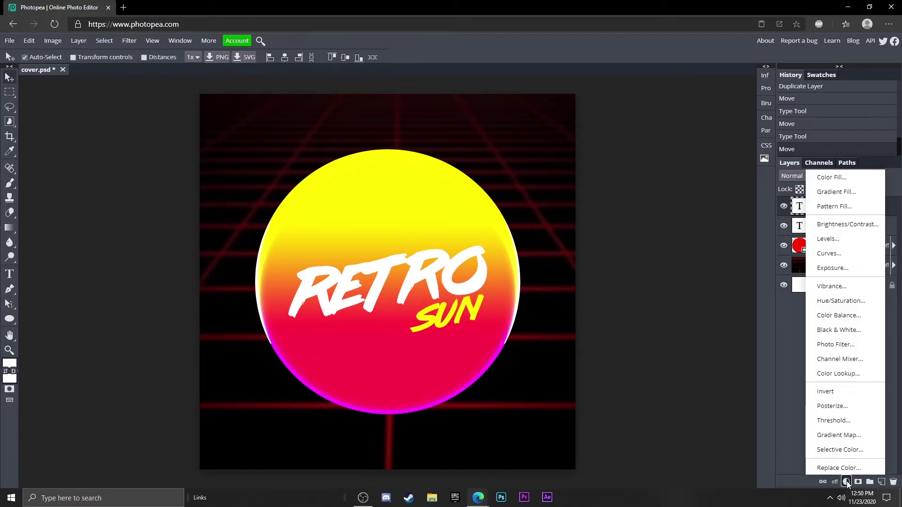
left_click(835, 255)
left_click_drag(712, 170, 708, 159)
left_click_drag(651, 220, 649, 231)
Compare the cover with and without the Curves adjustment, then close the adjustment's properties.
left_click(784, 206)
left_click(784, 207)
left_click(784, 207)
left_click(783, 206)
left_click(846, 227)
left_click(863, 216)
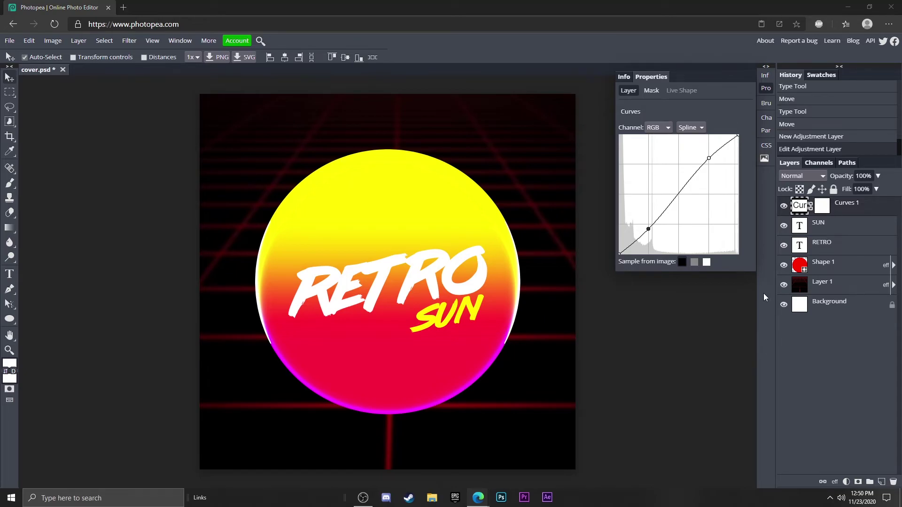
left_click(765, 89)
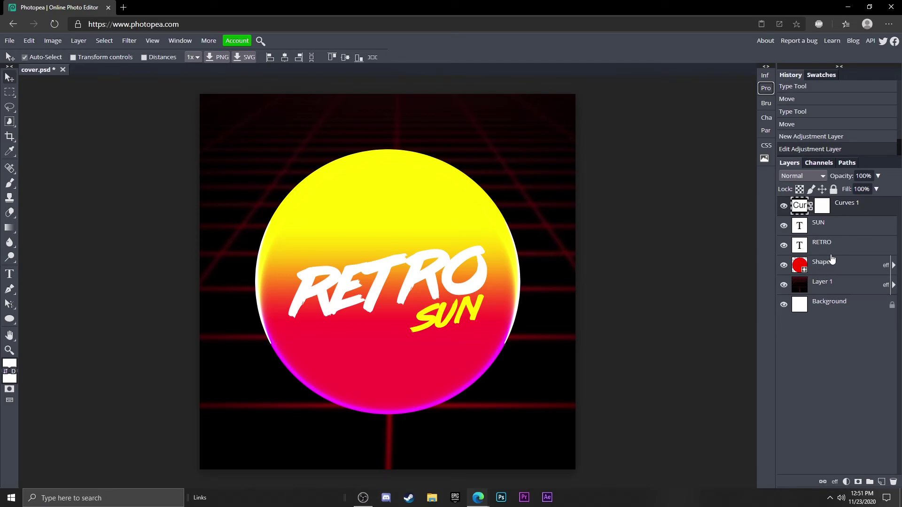
Export the cover as a PNG at 1600 × 1600 px and 100% quality.
left_click(9, 41)
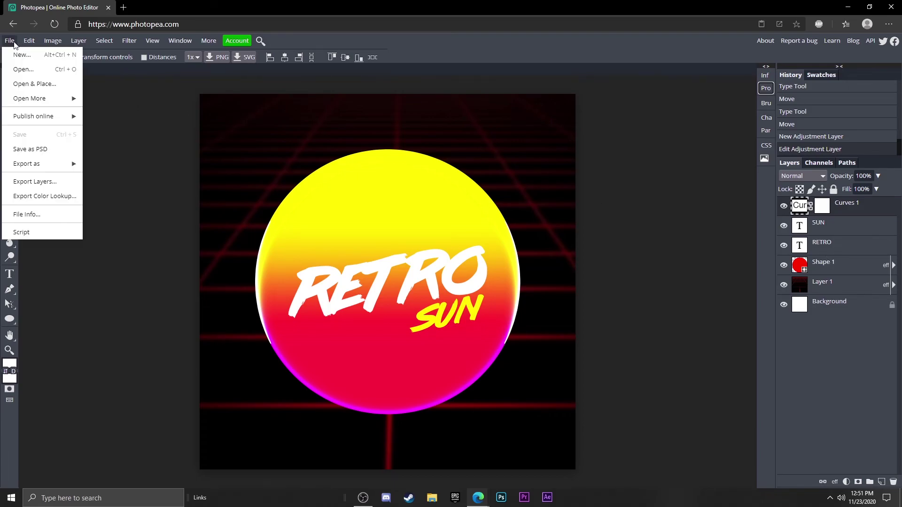
mouse_move(54, 165)
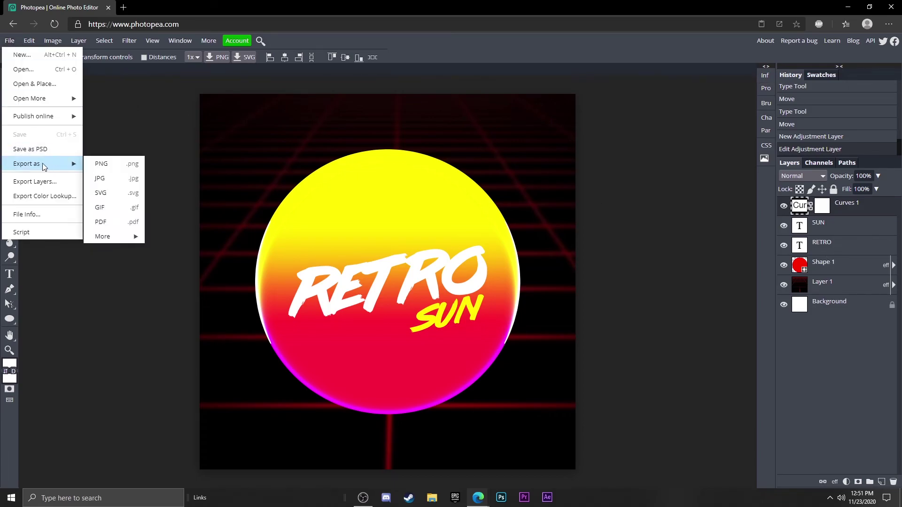
left_click(111, 166)
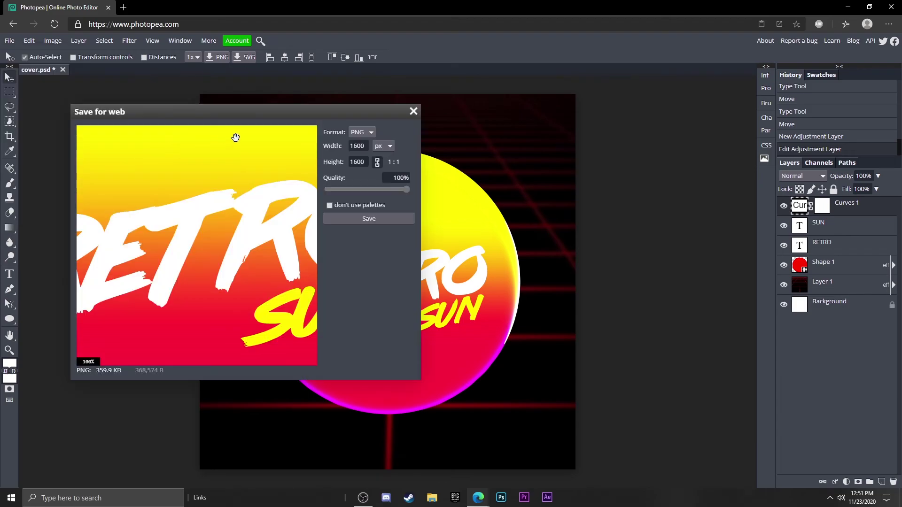
left_click(393, 220)
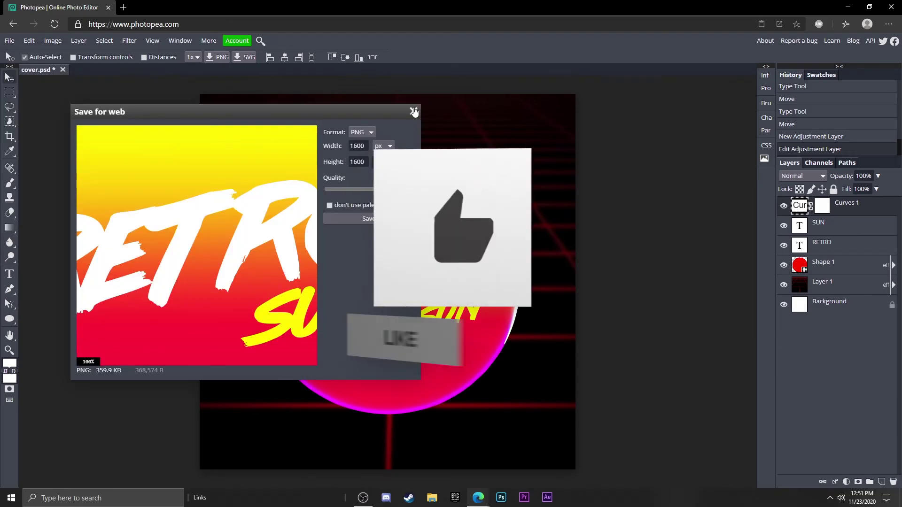